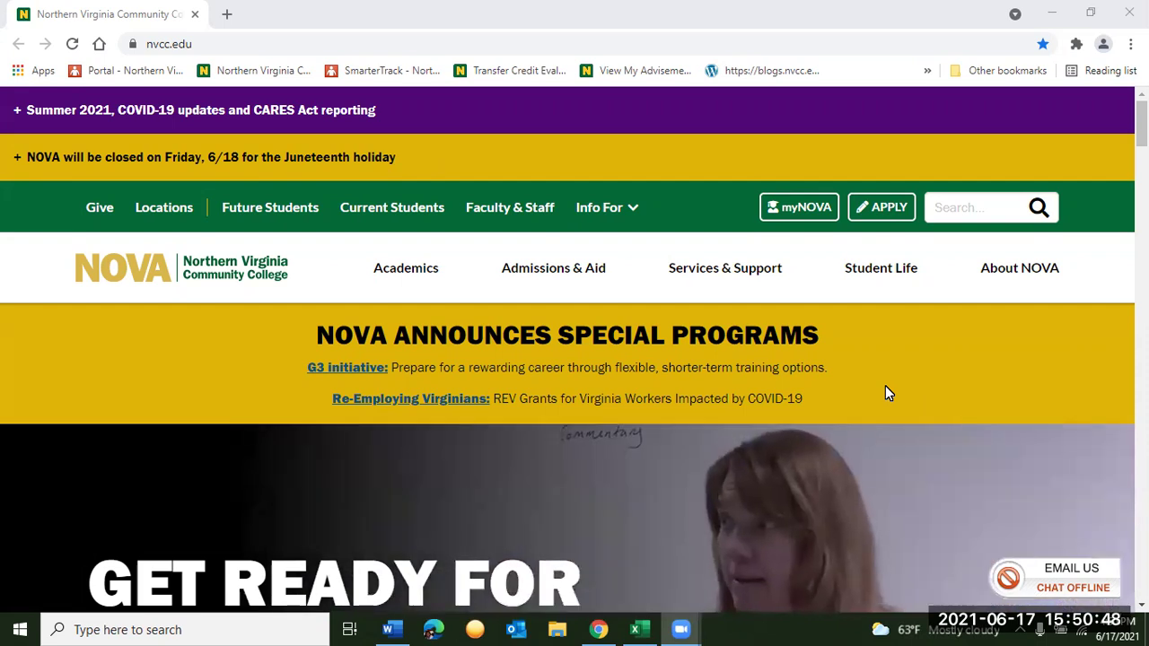
Go from nvcc.edu's green top bar to the Student Links page with the myNOVA Login option
click(806, 214)
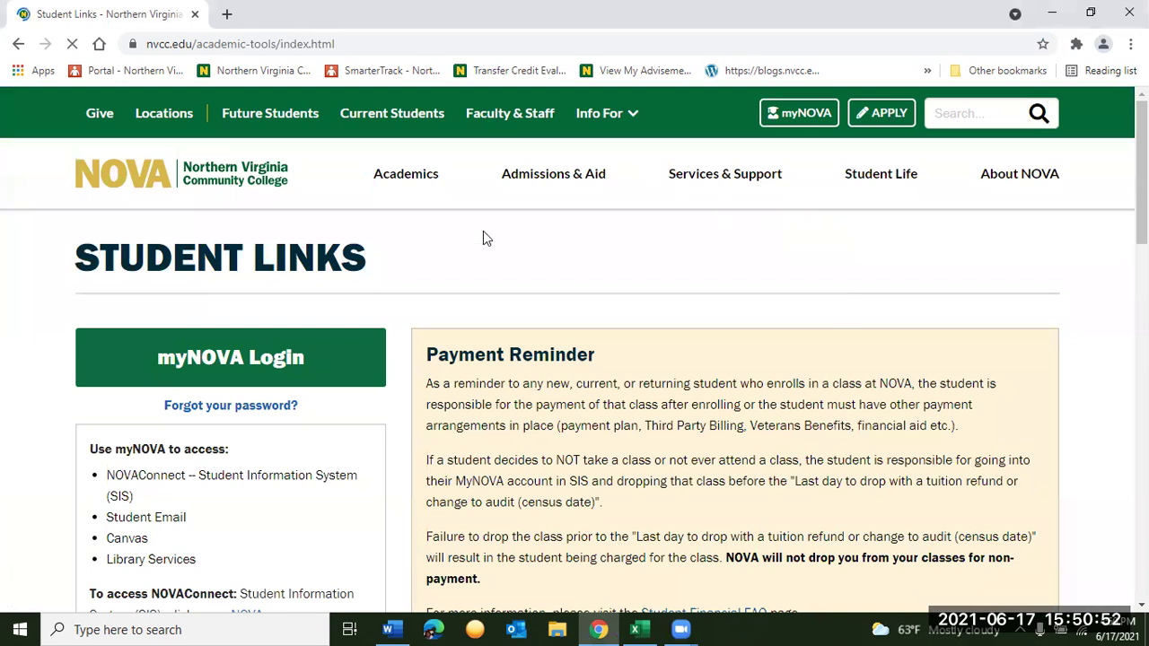
Log in to the myNOVA portal with the student's username and password to reach My Apps
click(251, 358)
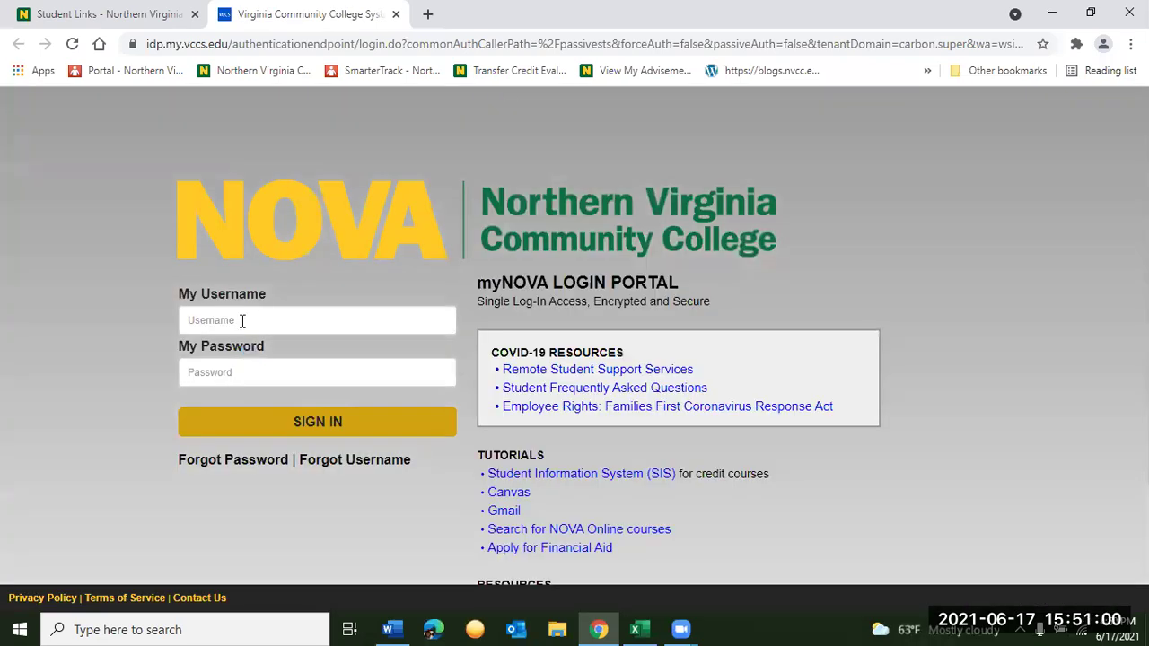
click(242, 320)
text(esm2183)
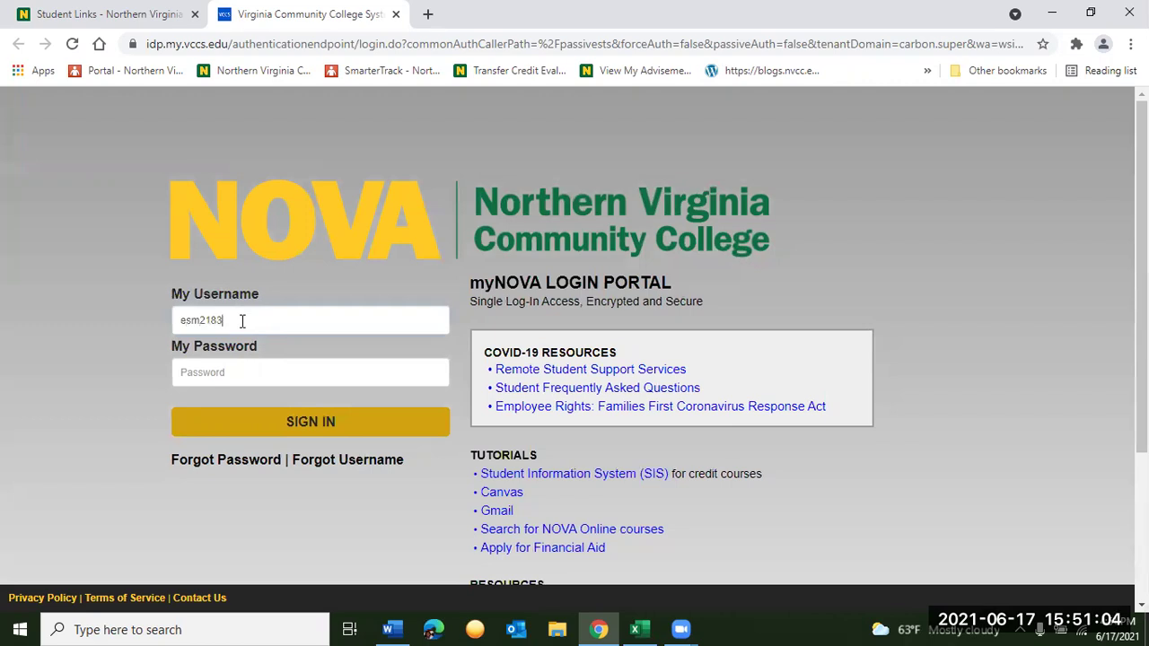
click(200, 371)
text(•)
click(336, 422)
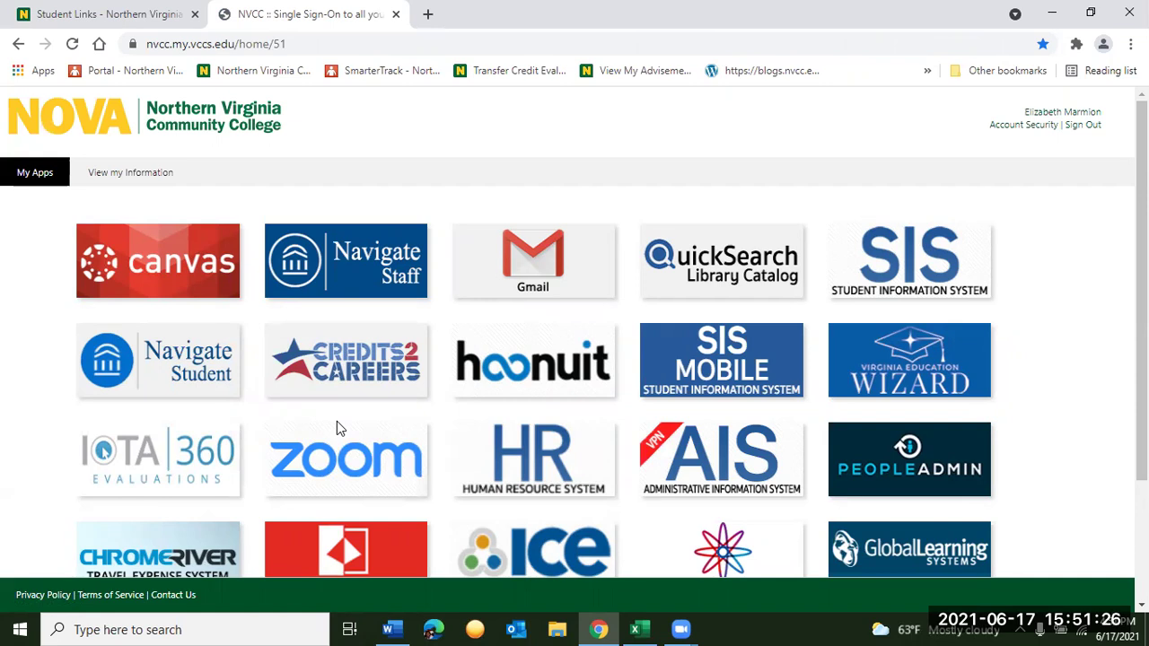
Open SIS, switch the homepage from Staff to Students, and enter My Student Information
click(902, 259)
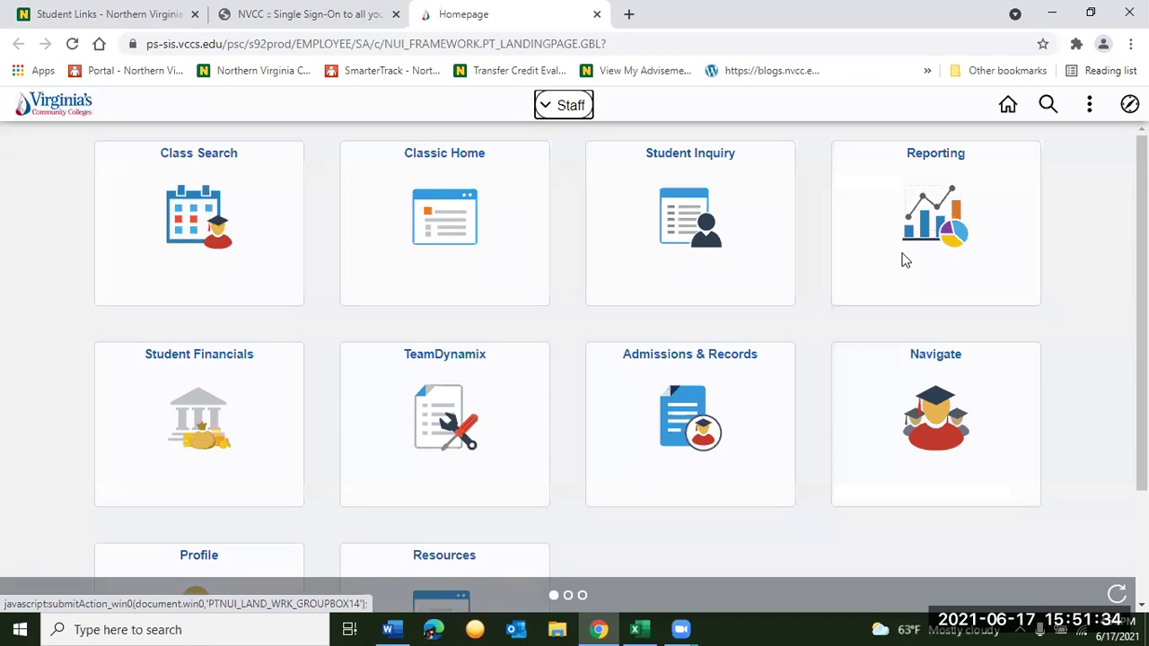
click(551, 105)
click(503, 226)
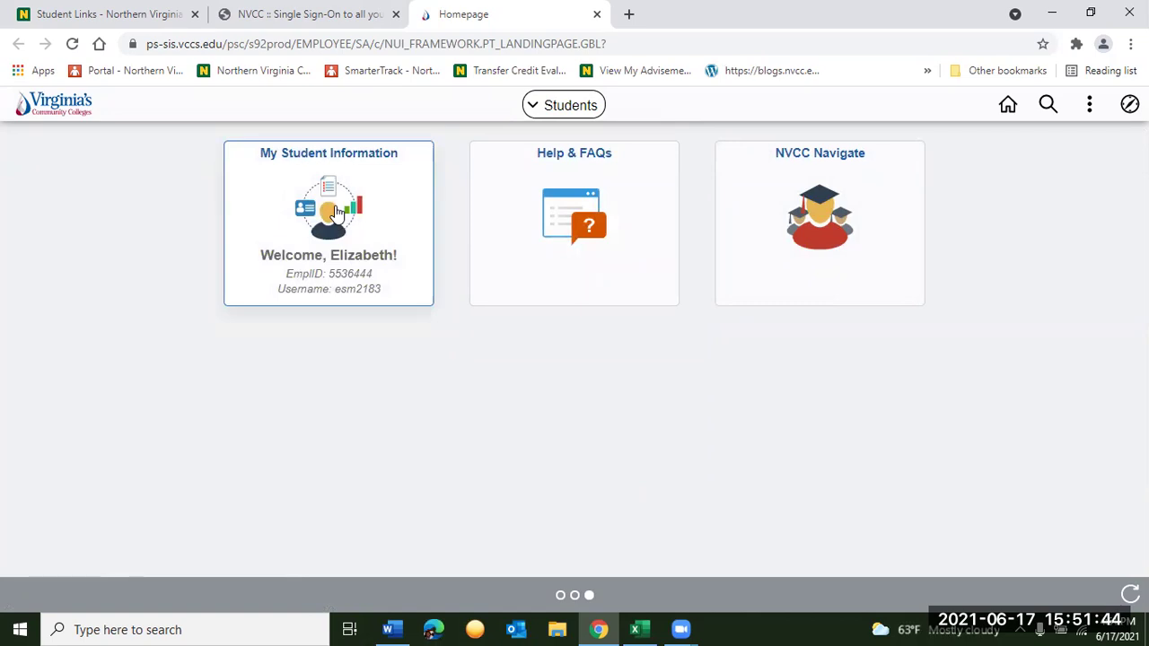
click(335, 212)
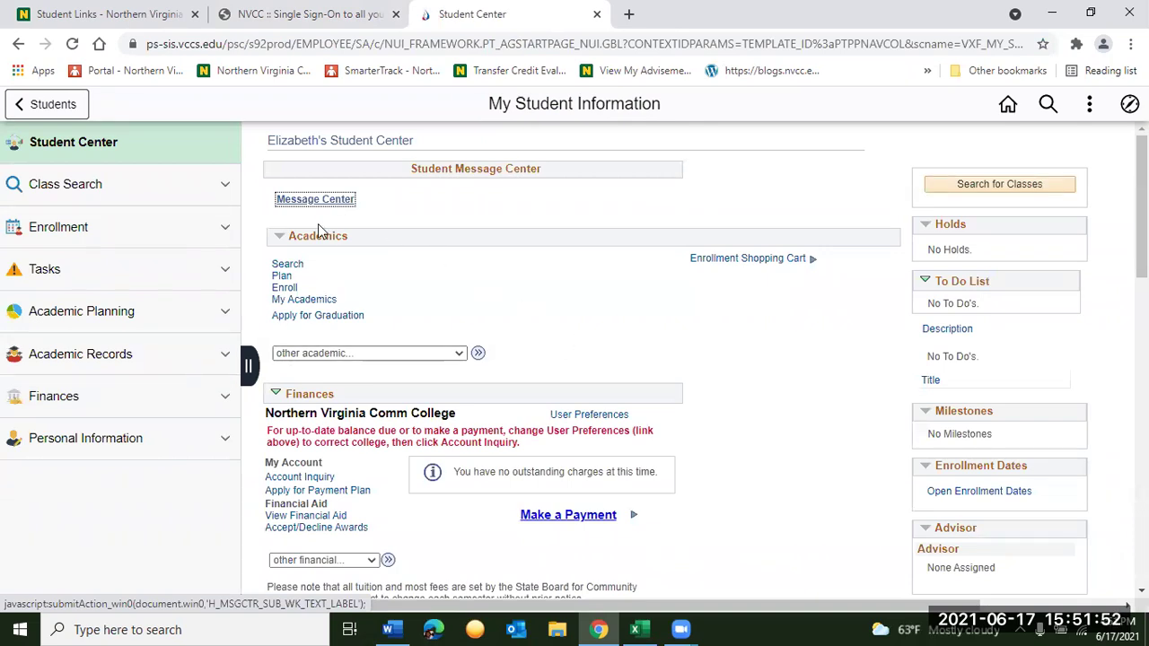
Start Add Classes under Enrollment for the 2021 Fall term
click(51, 233)
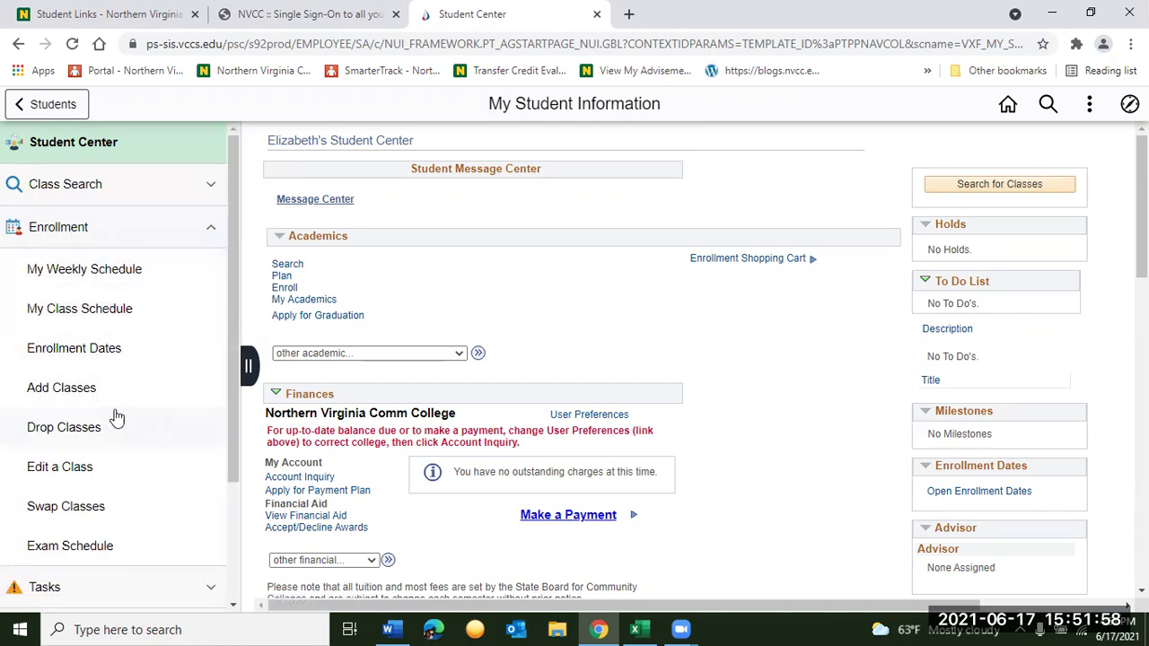
click(63, 387)
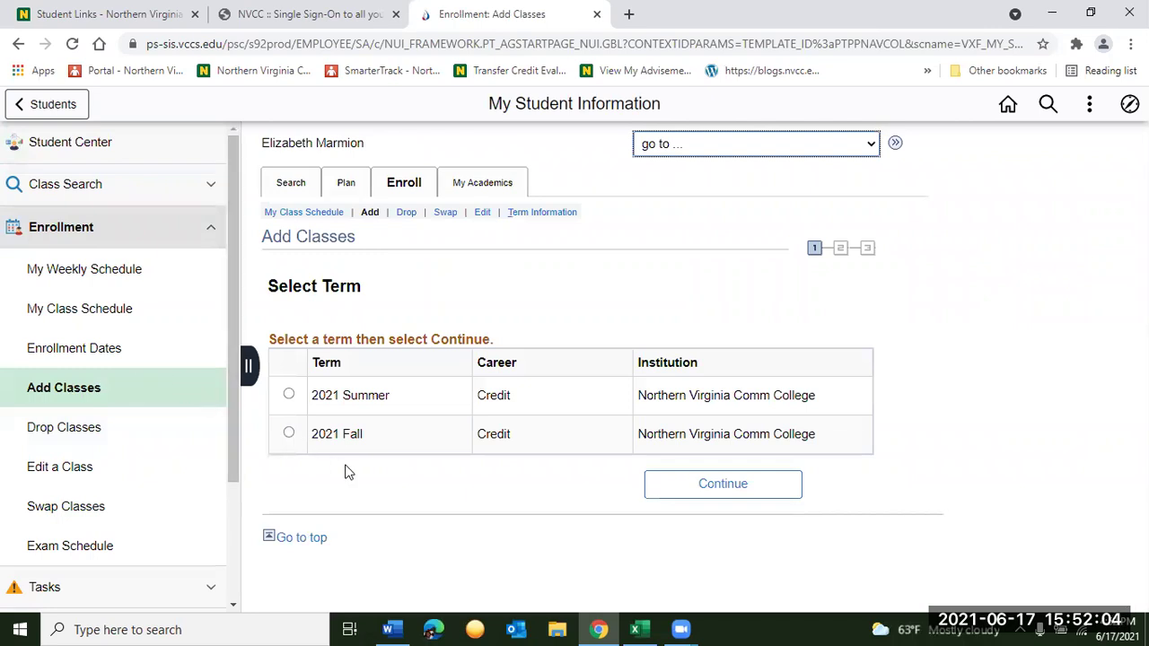
click(299, 482)
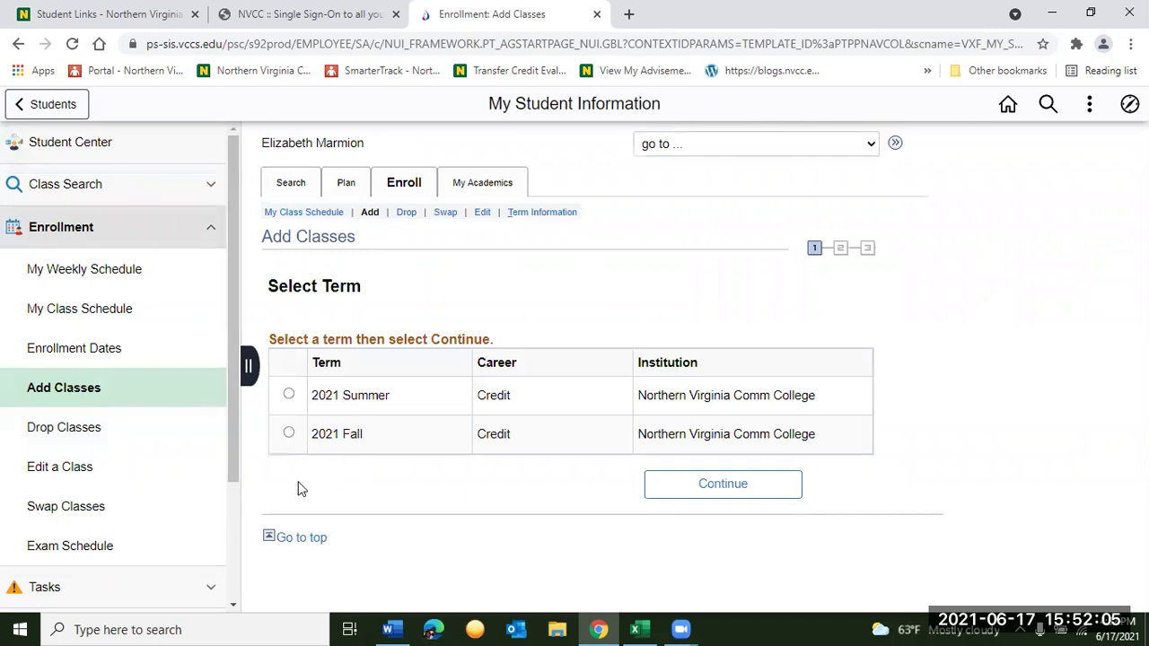
click(289, 433)
click(715, 485)
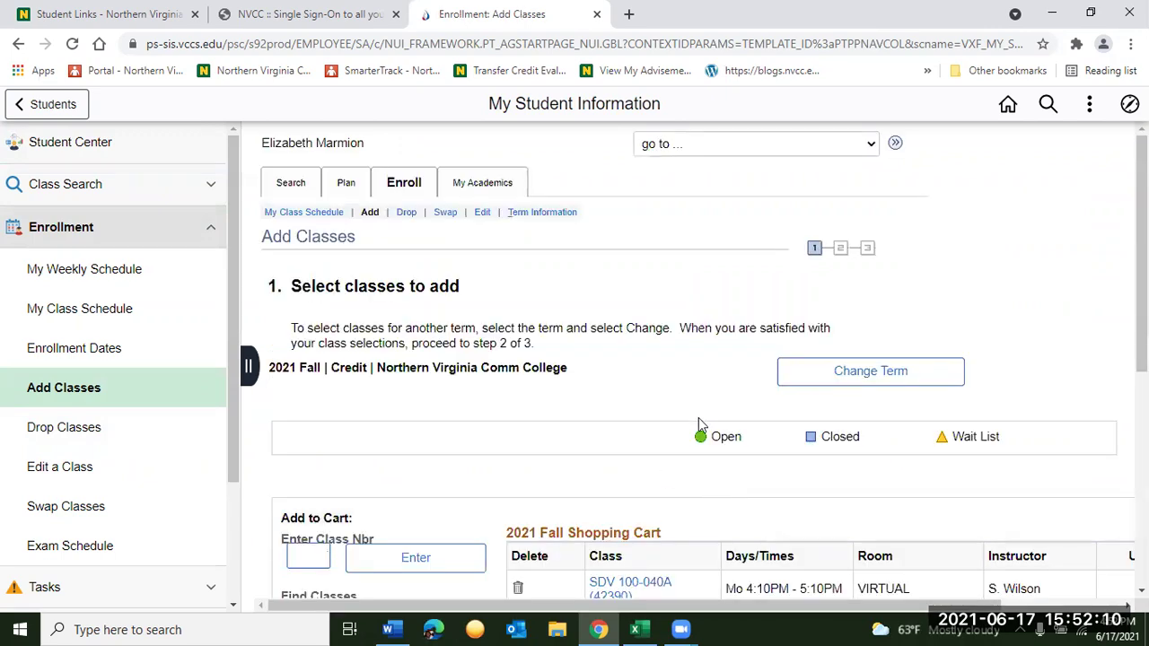
Delete SDV 100-040A from the 2021 Fall shopping cart, leaving it empty
scroll(699, 417, down, 3)
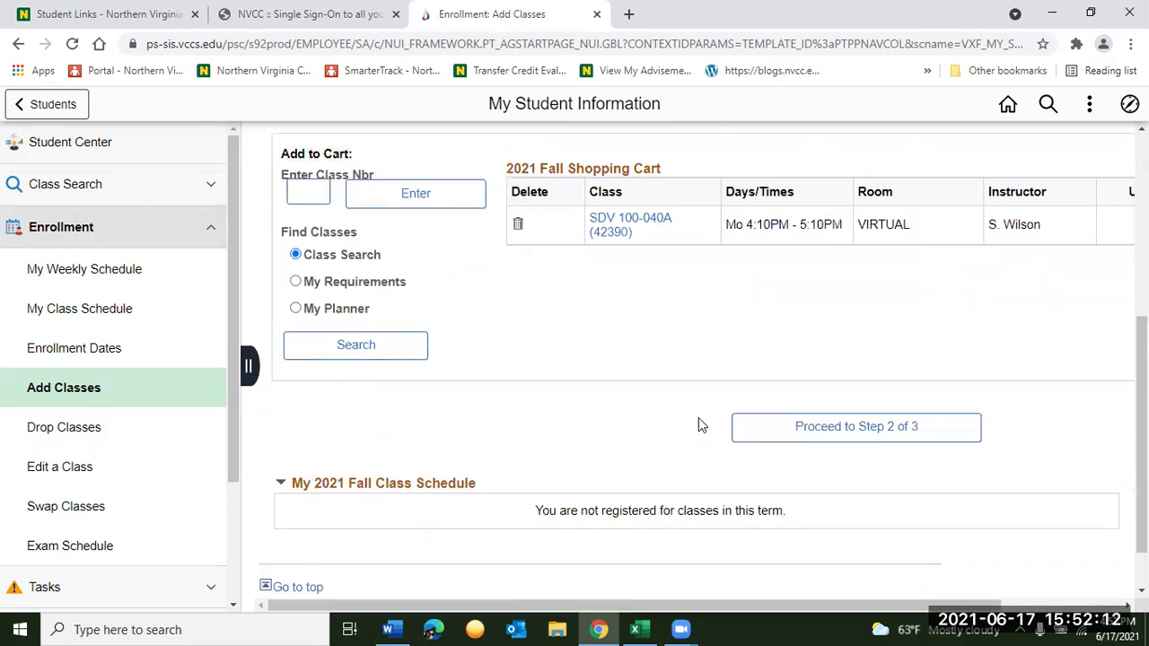
scroll(698, 418, up, 1)
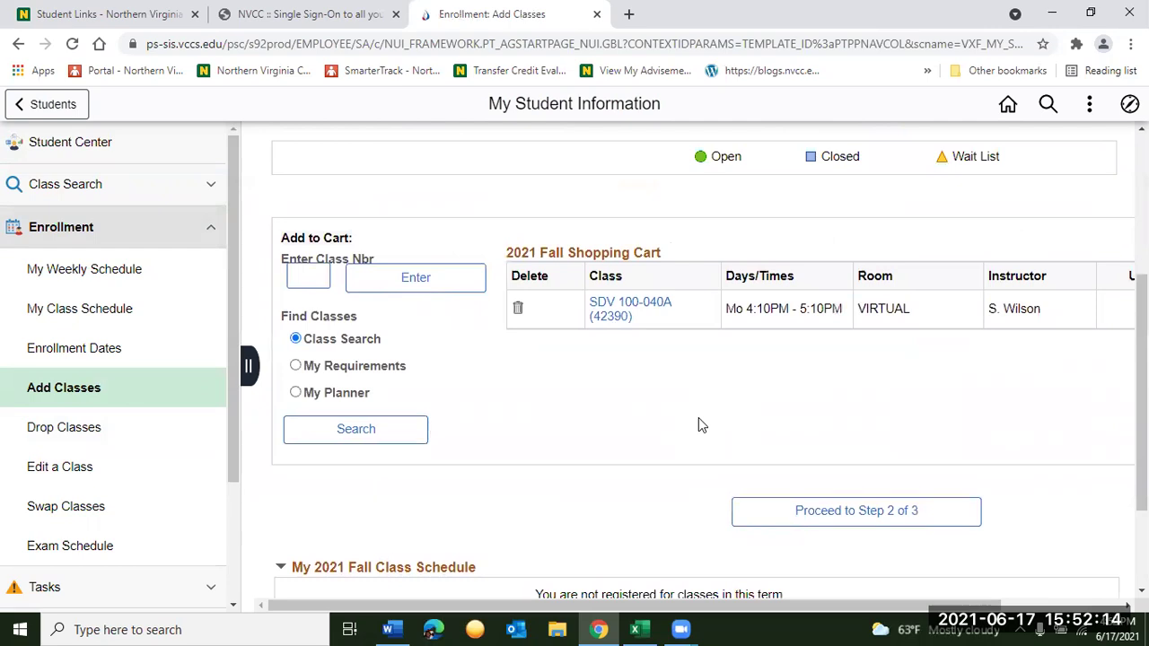
click(516, 310)
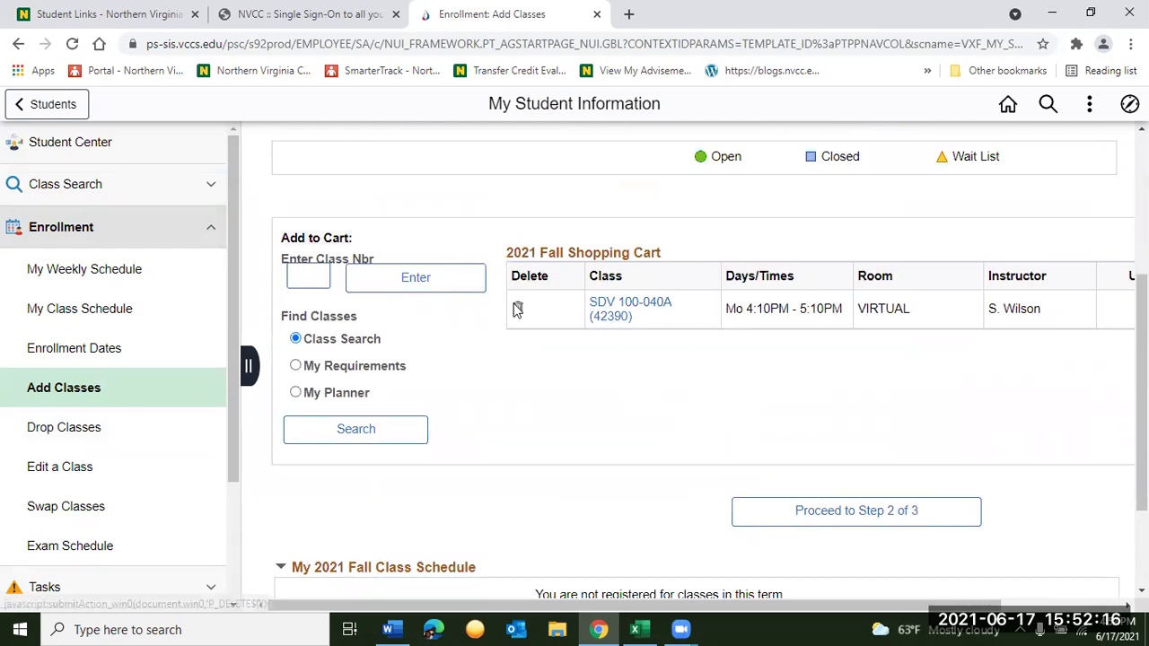
Search 2021 Fall classes with subject SDV, course number 100, campus Alexandria
click(367, 431)
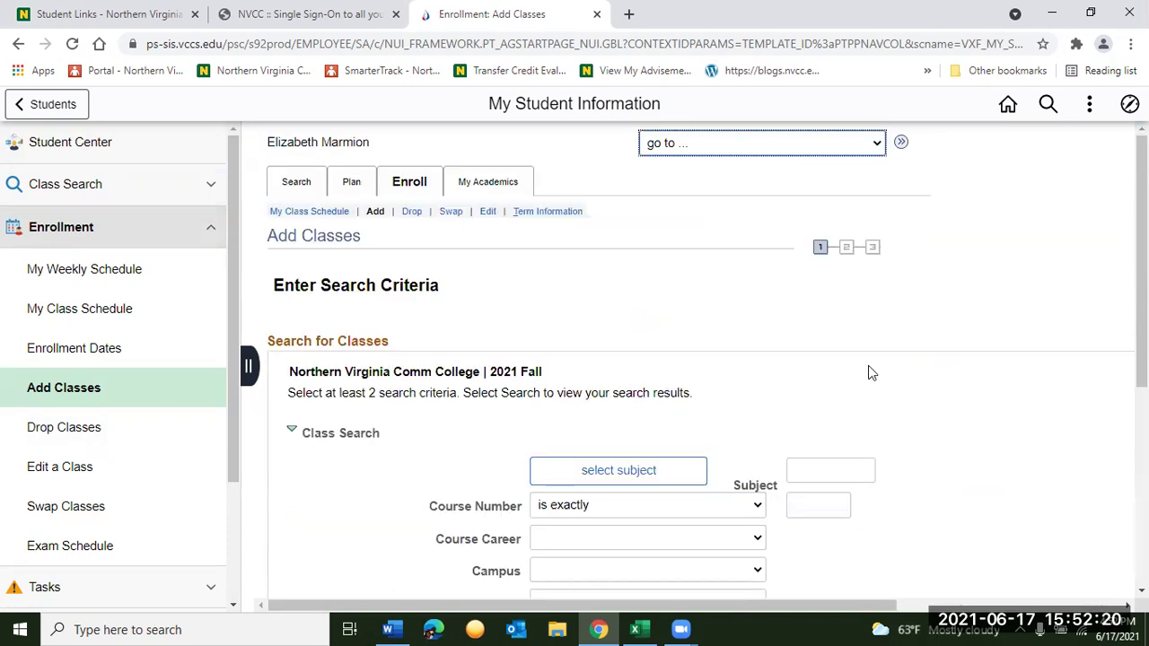
scroll(867, 366, down, 2)
click(827, 334)
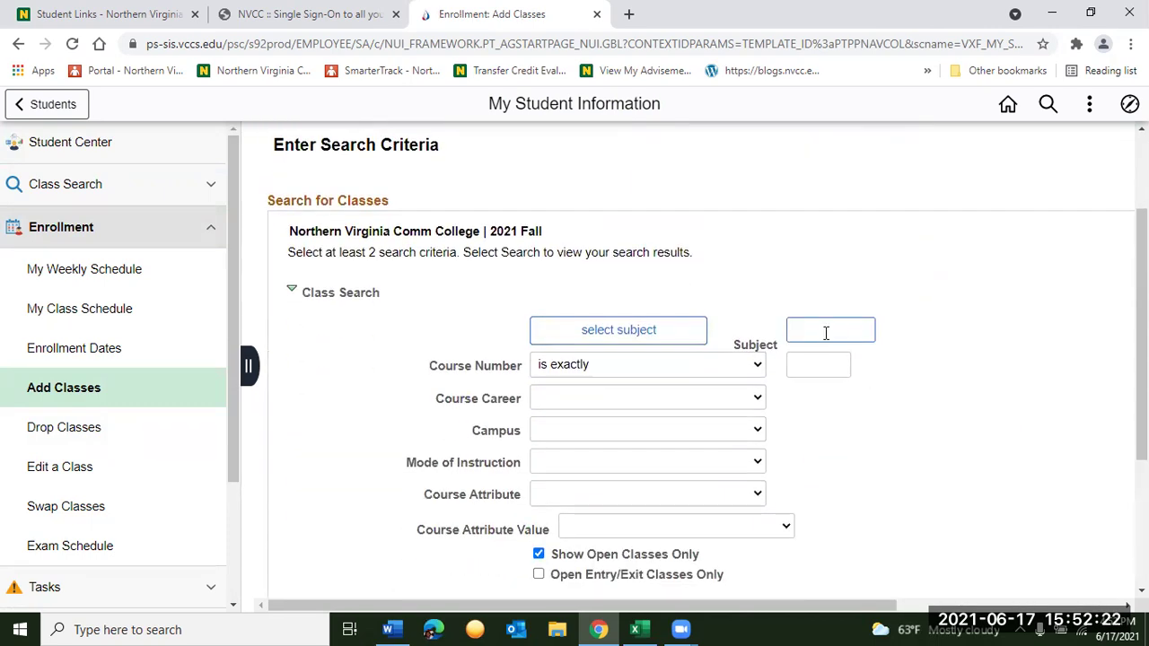
click(881, 339)
click(873, 329)
click(817, 366)
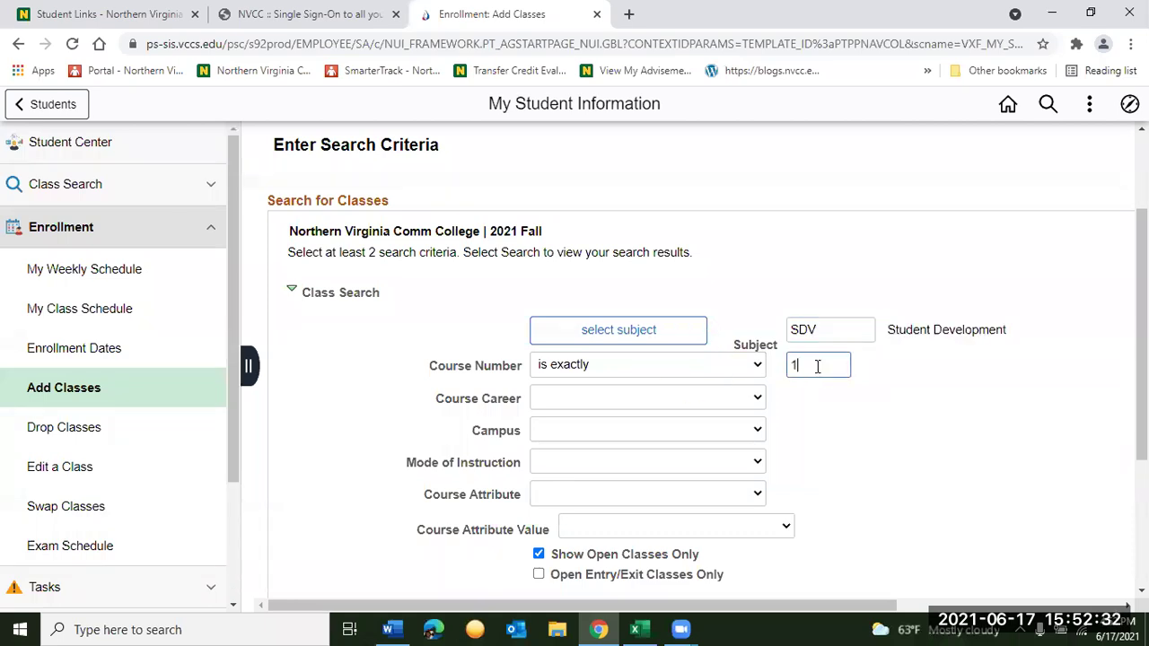
scroll(888, 435, down, 3)
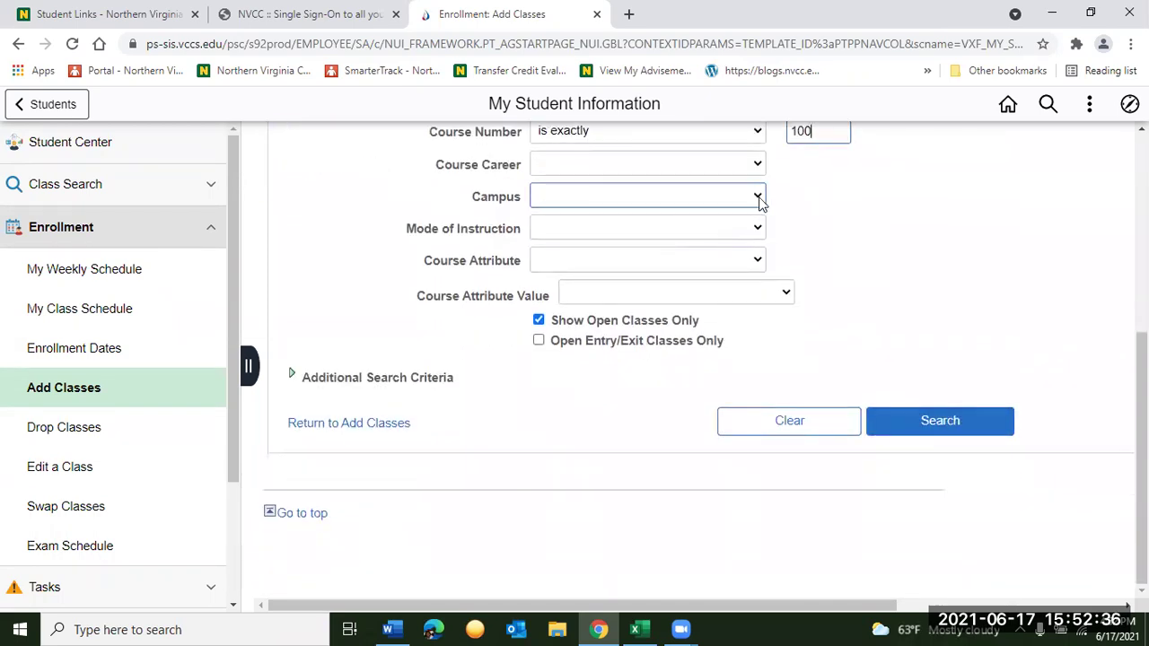
scroll(754, 243, up, 1)
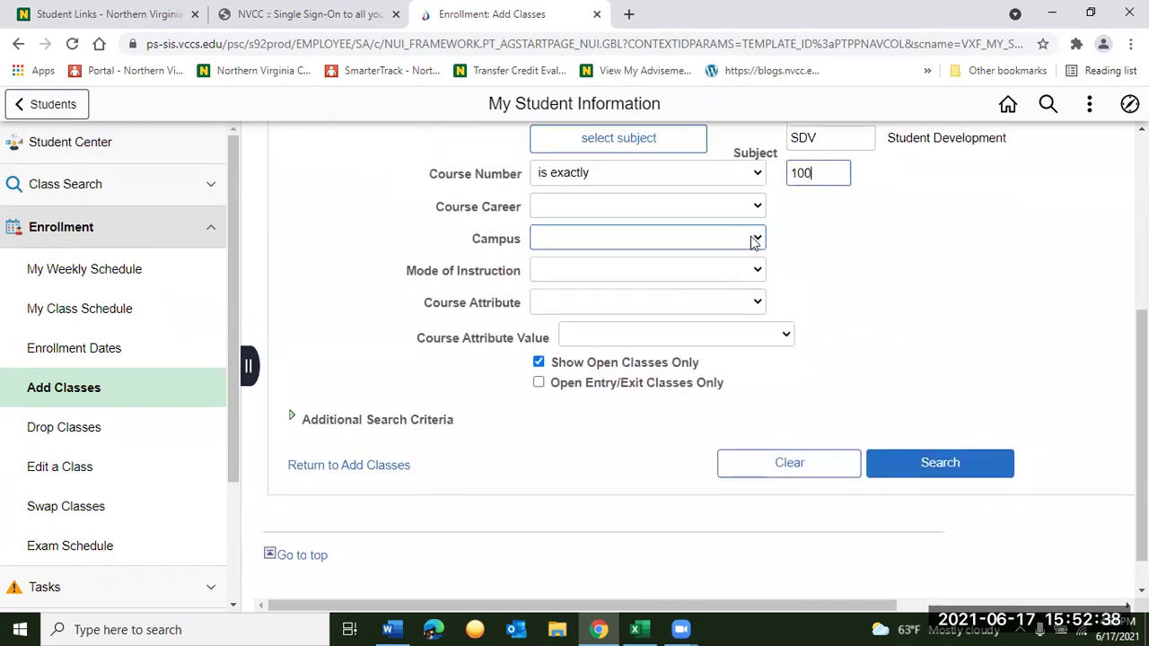
click(754, 239)
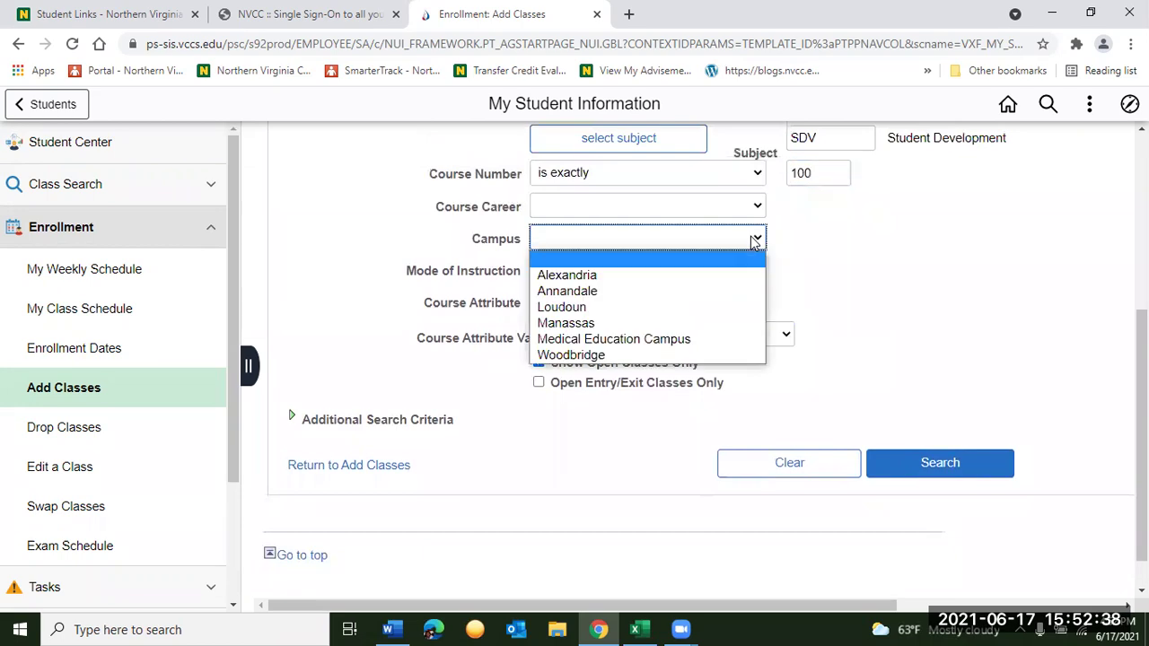
click(625, 277)
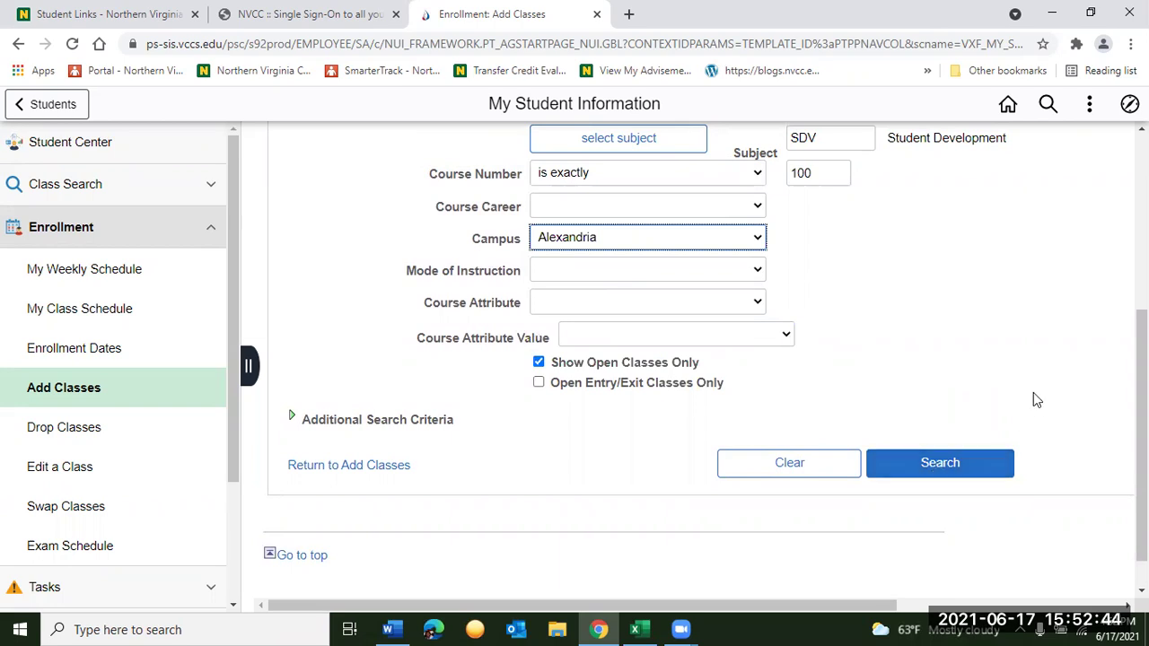
scroll(1033, 392, up, 2)
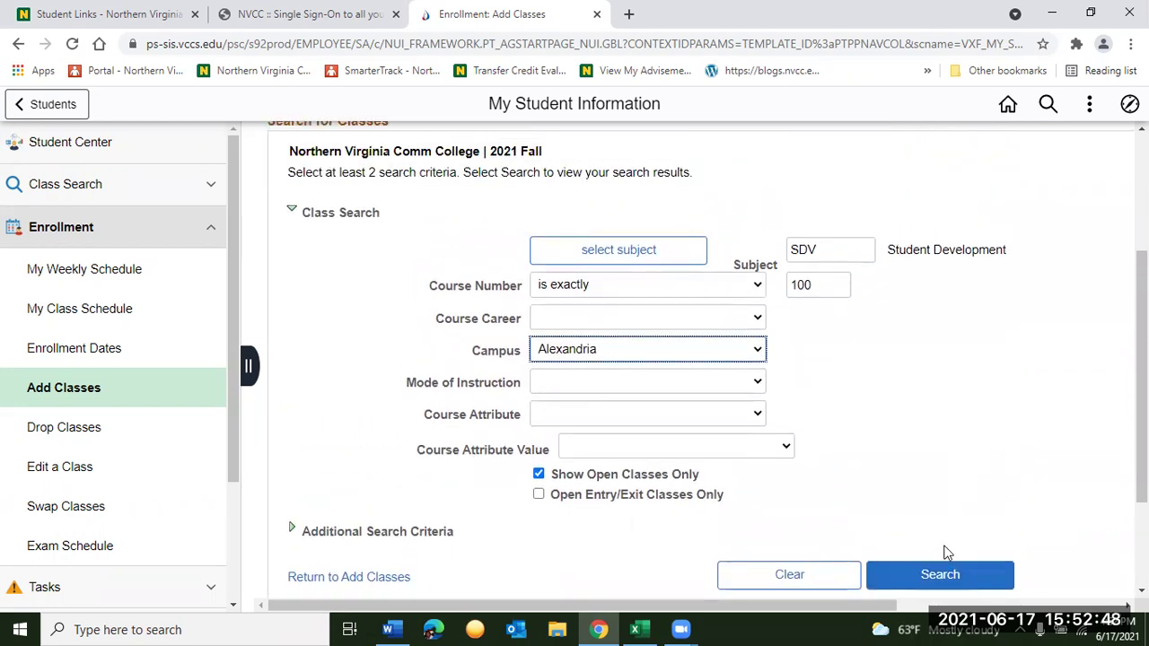
click(942, 578)
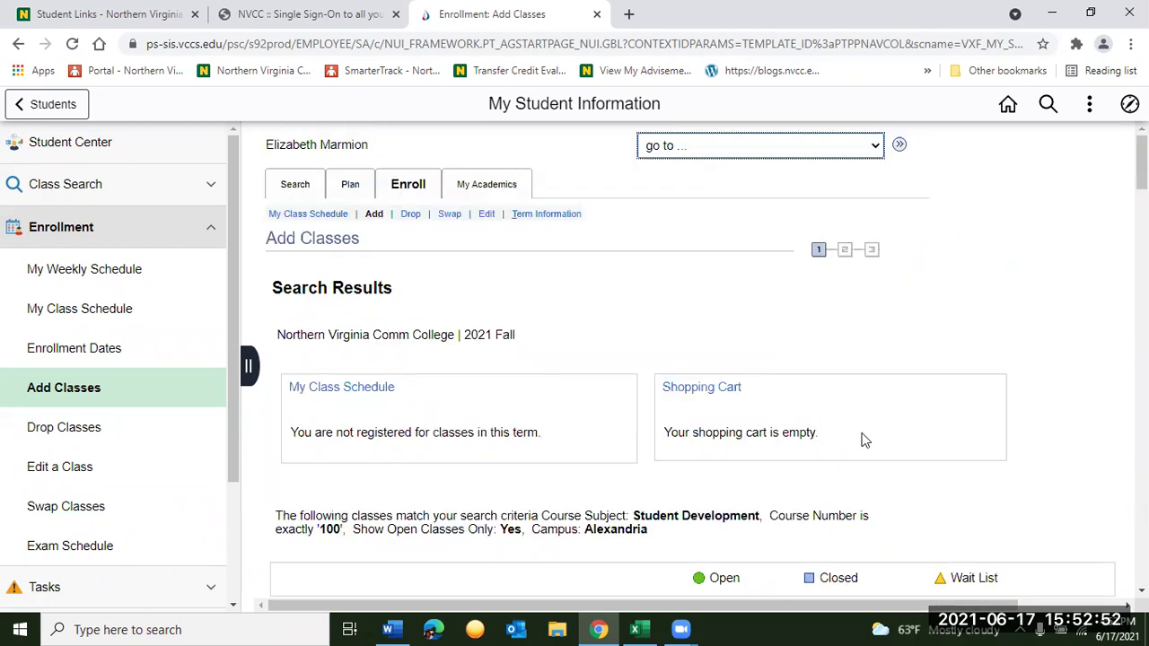
scroll(862, 439, down, 3)
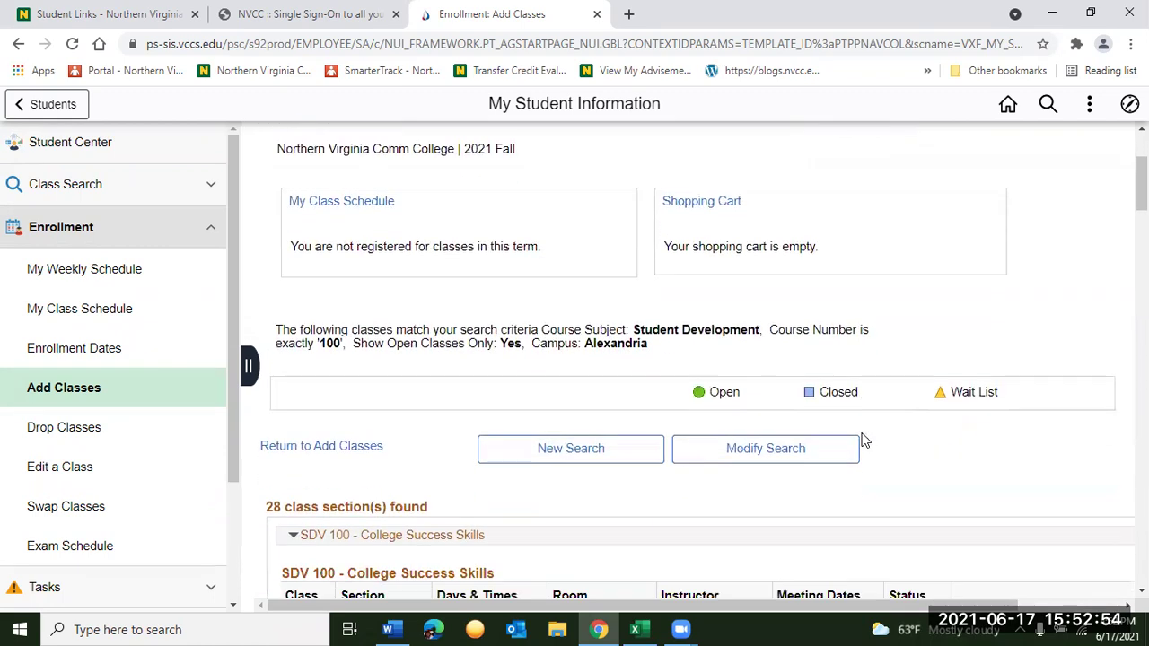
scroll(862, 439, down, 3)
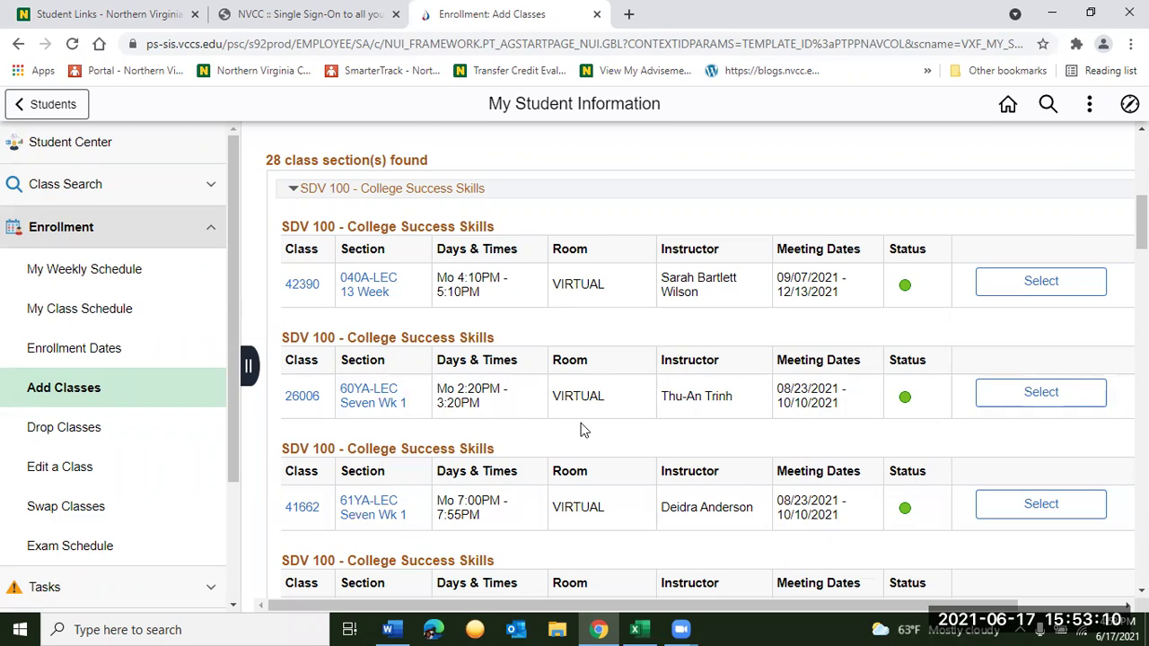
scroll(579, 430, down, 1)
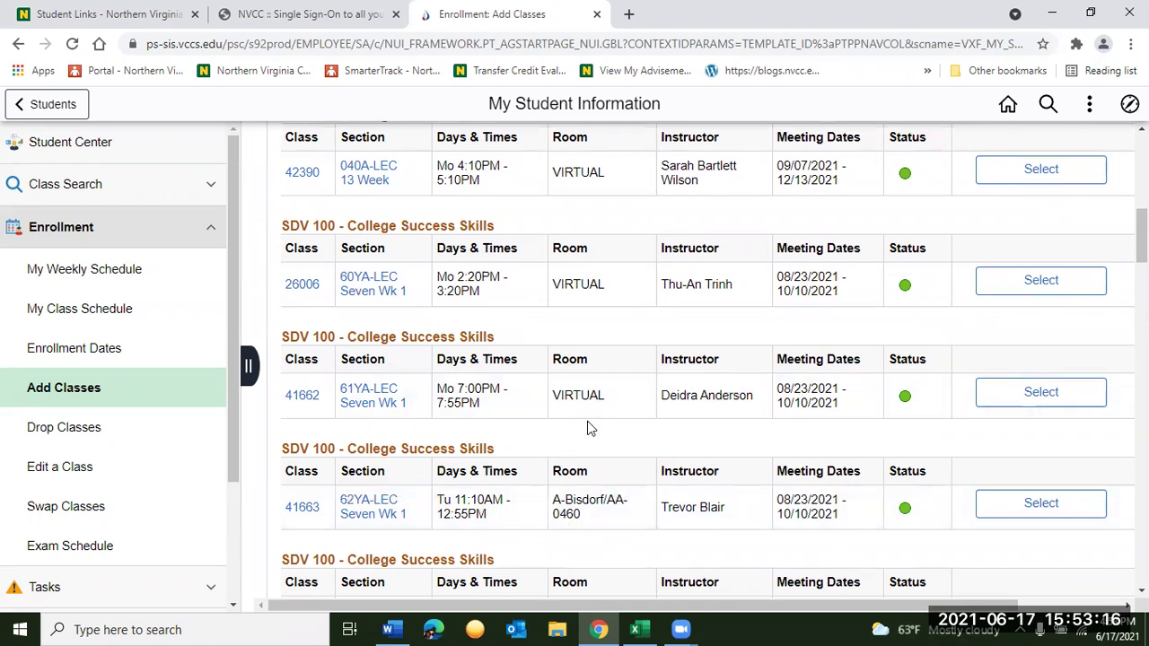
scroll(586, 426, down, 2)
scroll(587, 428, down, 5)
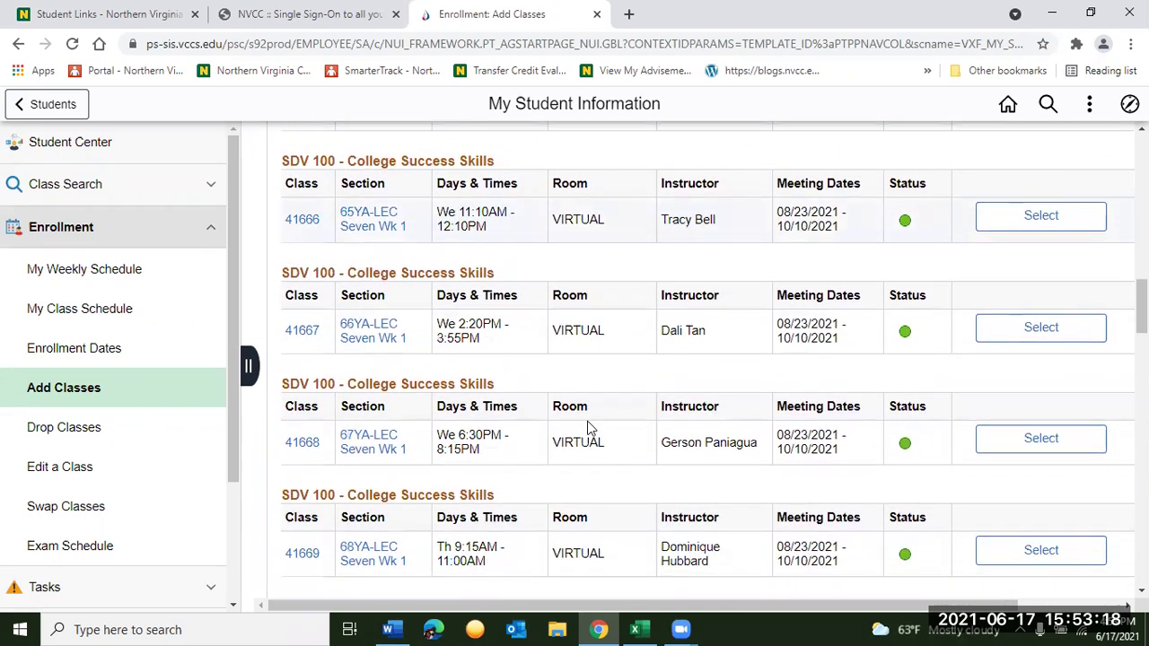
scroll(588, 428, down, 8)
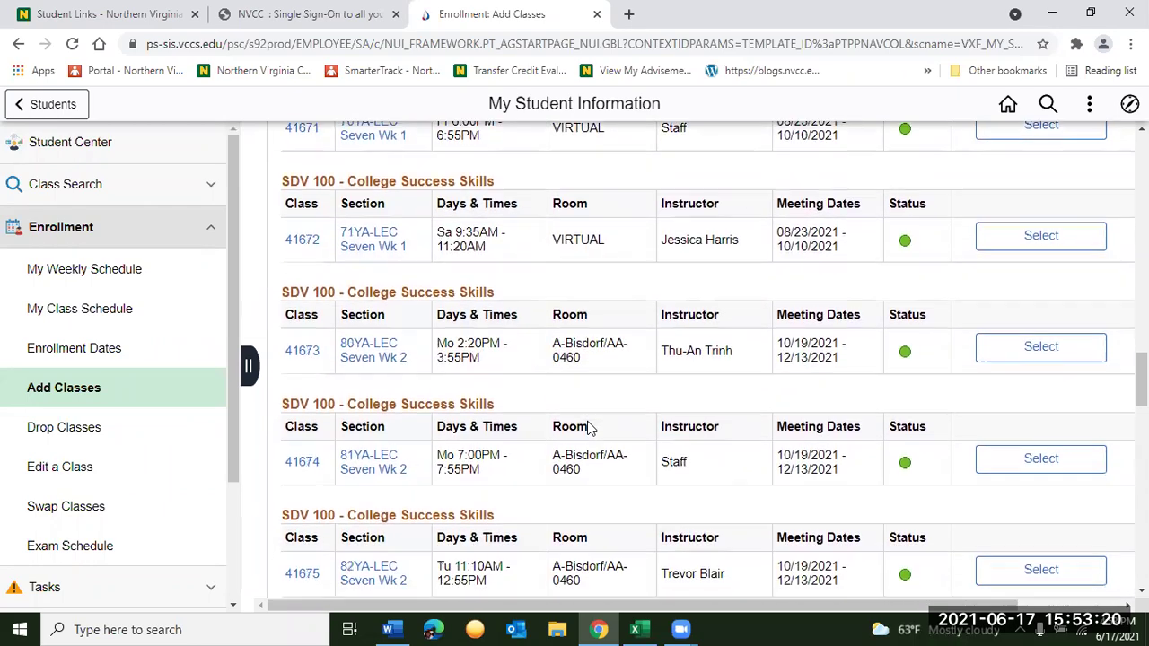
scroll(588, 428, down, 8)
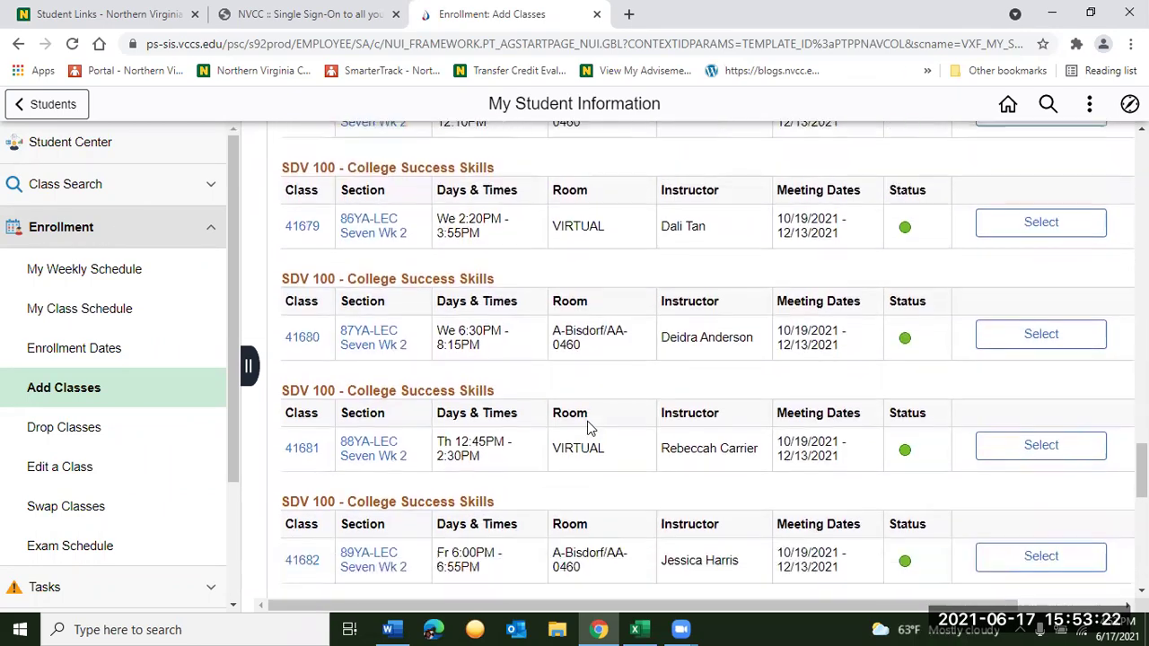
scroll(588, 428, down, 1)
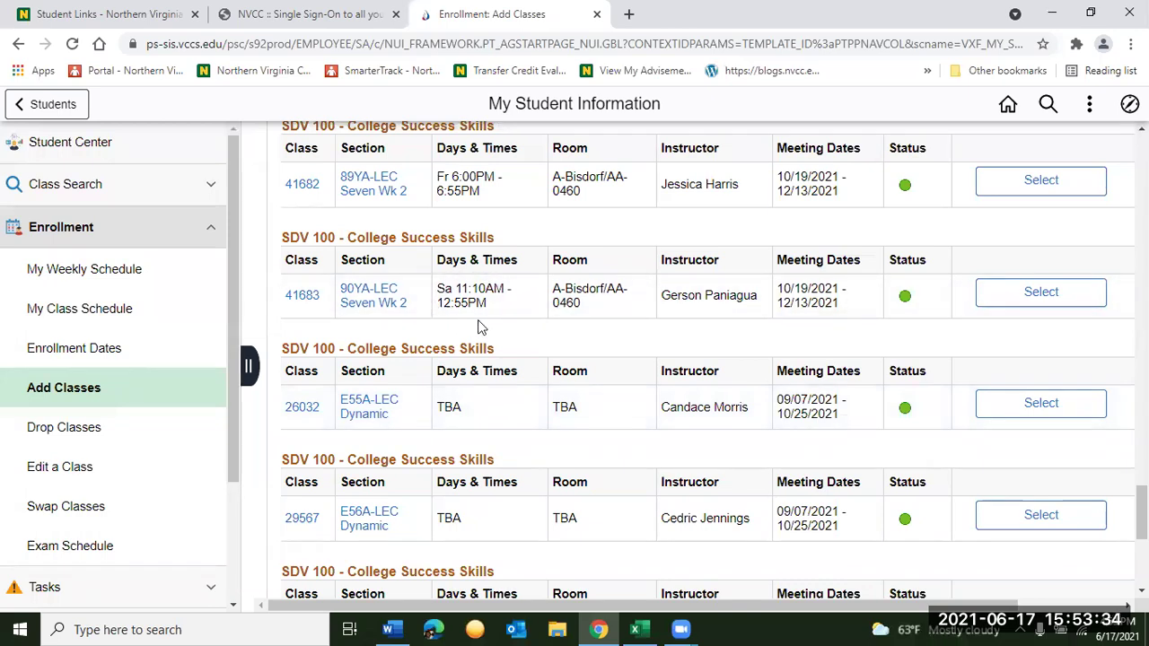
scroll(479, 326, up, 6)
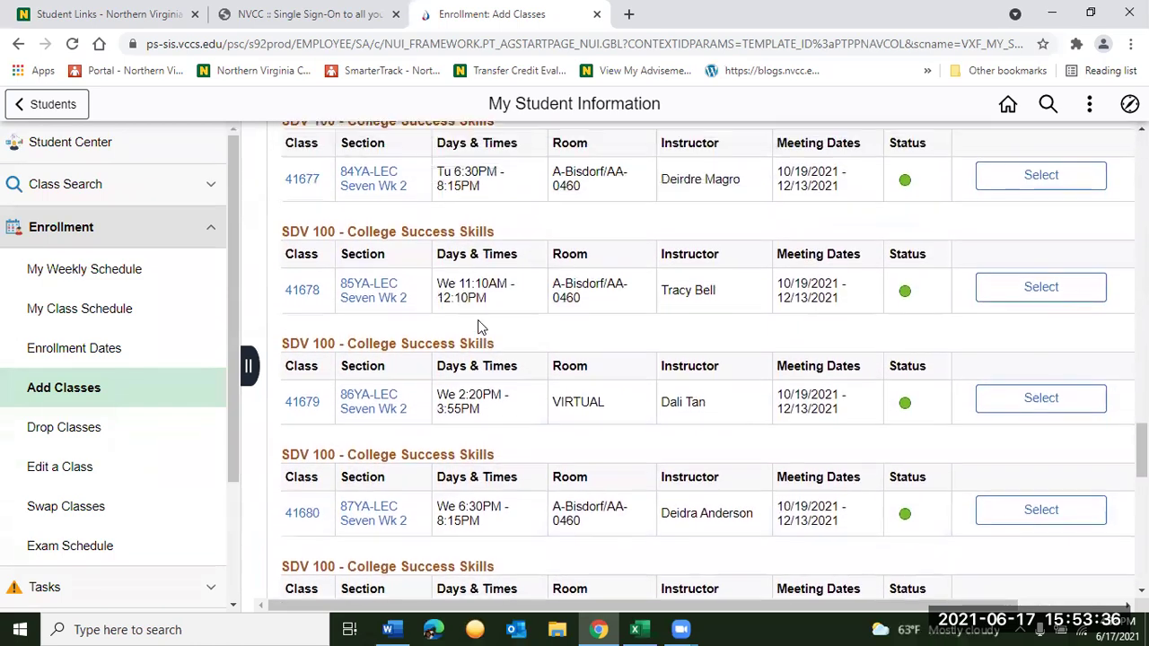
scroll(691, 344, up, 1)
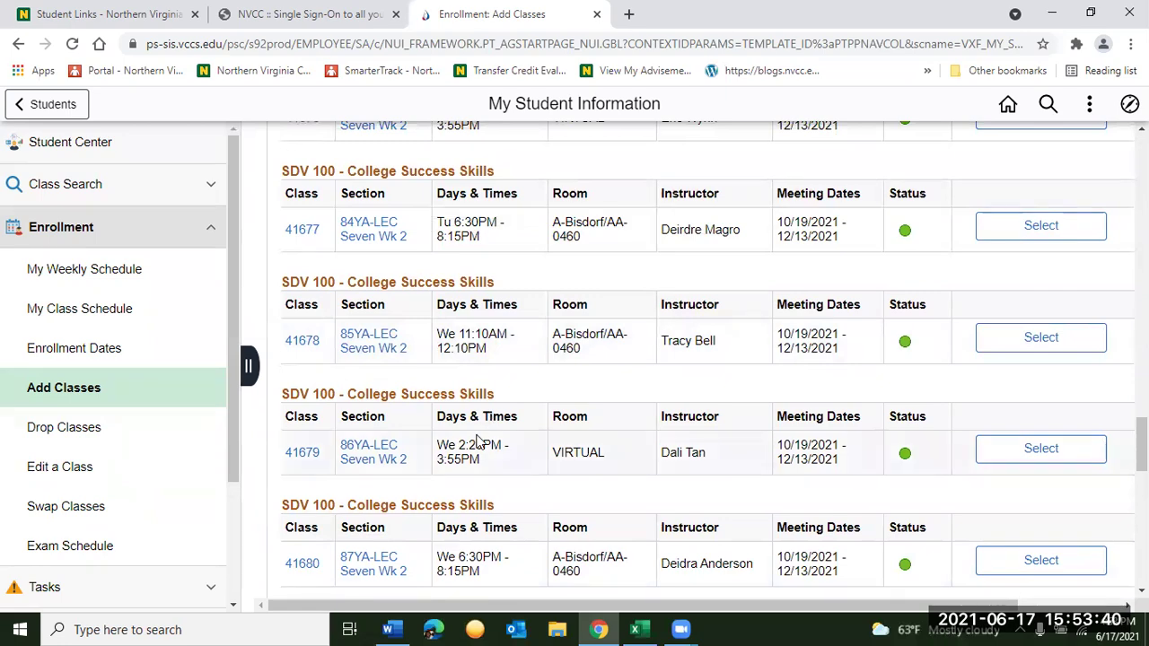
scroll(476, 440, up, 3)
scroll(477, 440, up, 20)
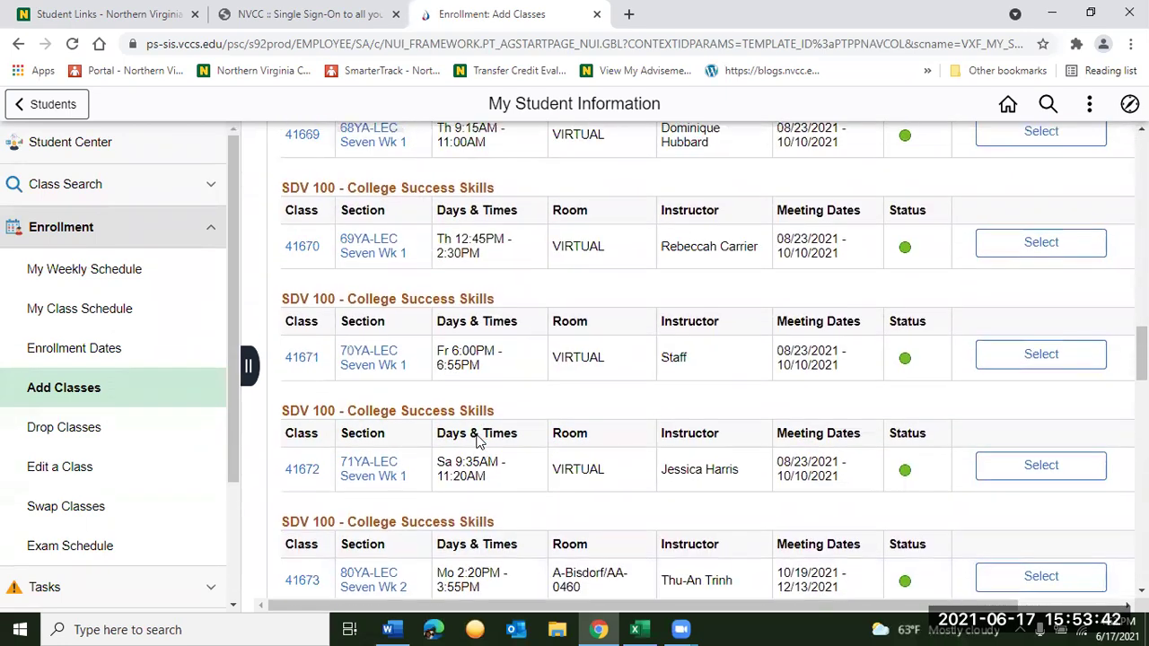
scroll(477, 440, up, 10)
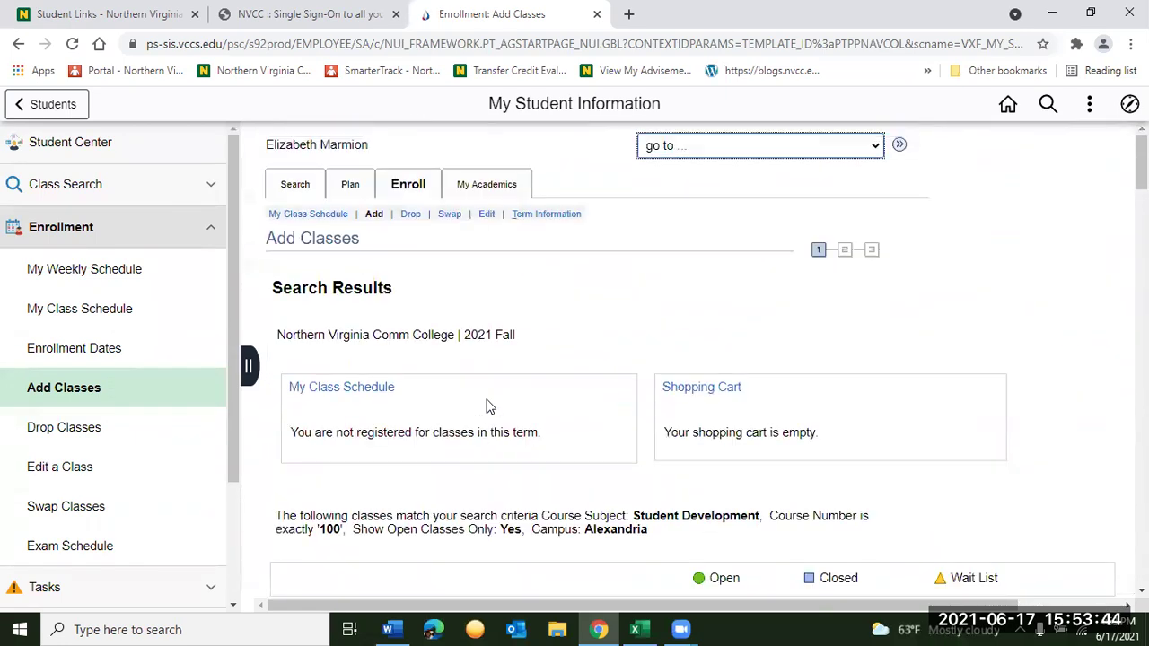
scroll(517, 417, down, 5)
scroll(517, 417, down, 3)
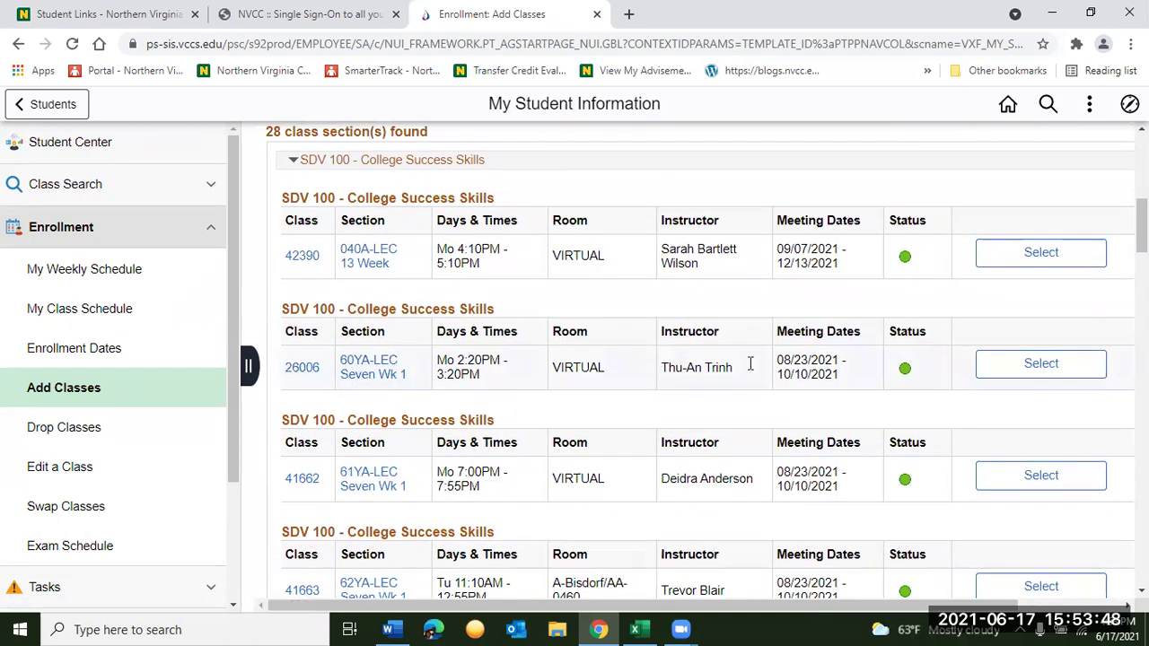
Select class 26006 (60YA-LEC) and review its virtual Monday 2:20–3:20PM, 1.00-unit preferences
click(1019, 365)
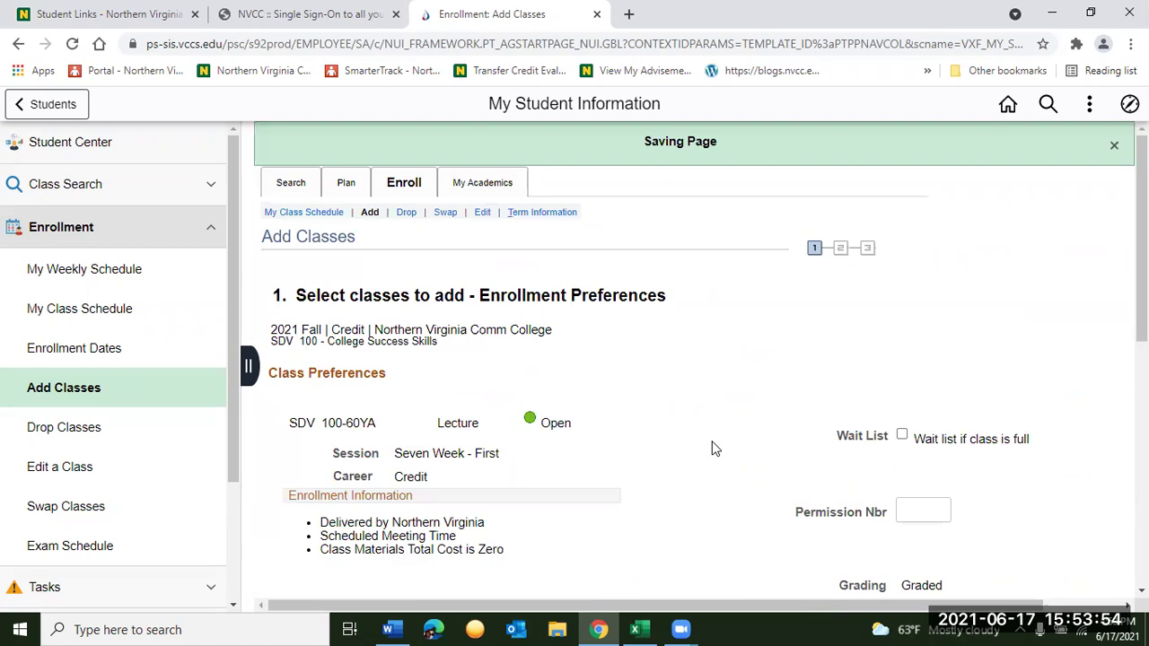
scroll(715, 448, down, 3)
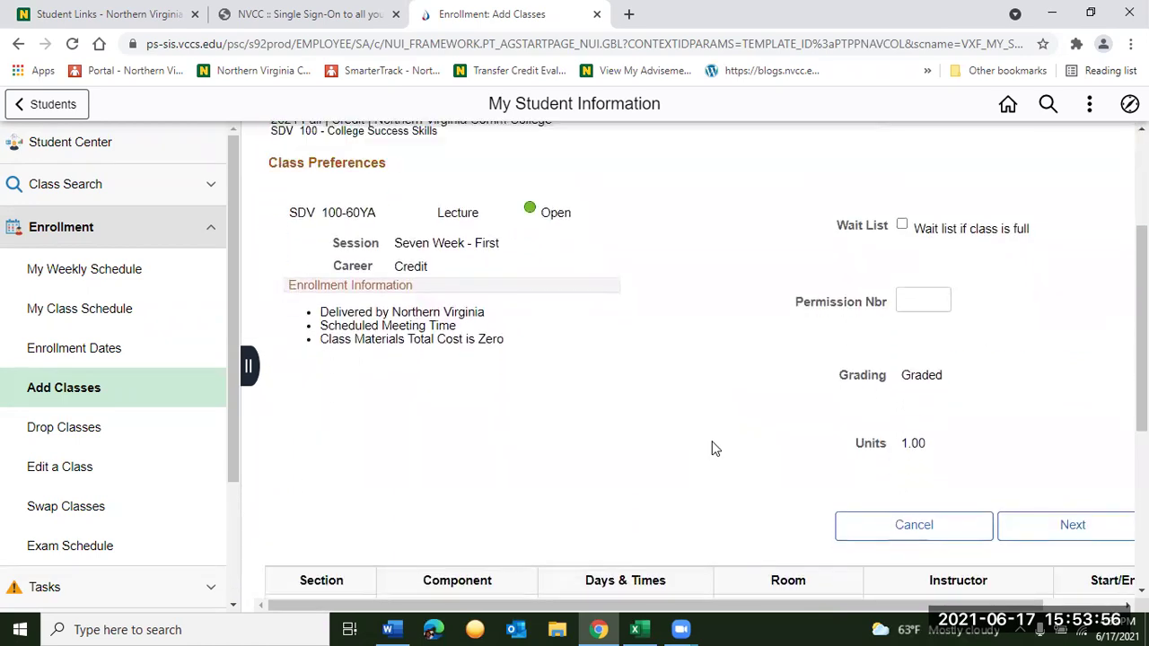
scroll(715, 447, down, 3)
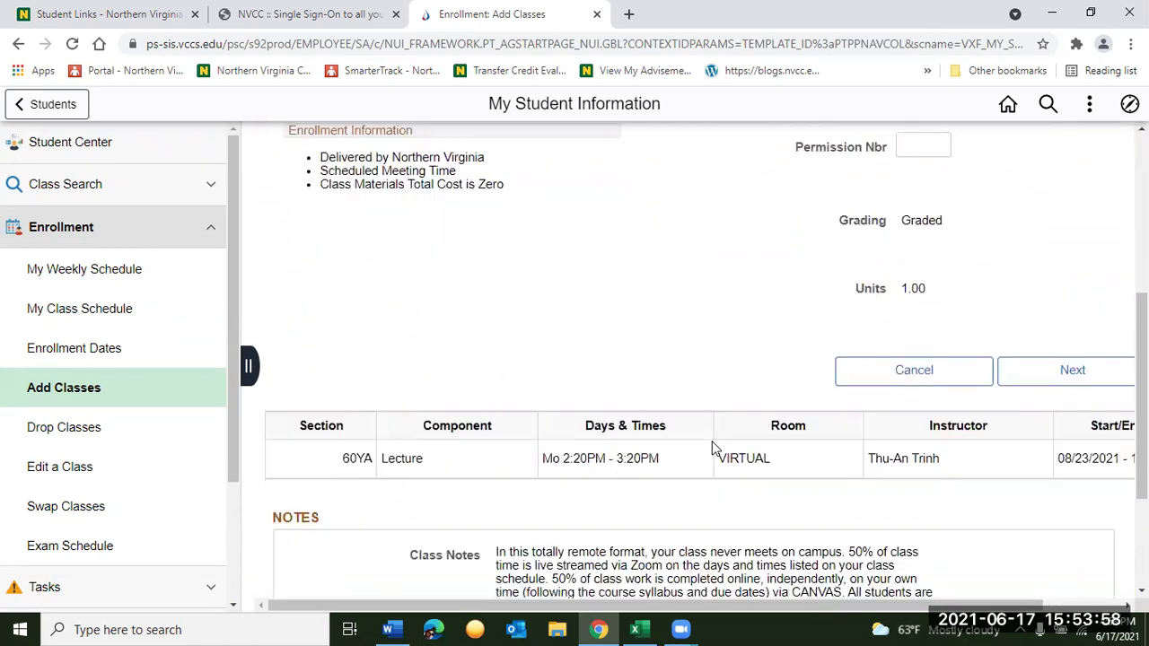
scroll(714, 448, down, 2)
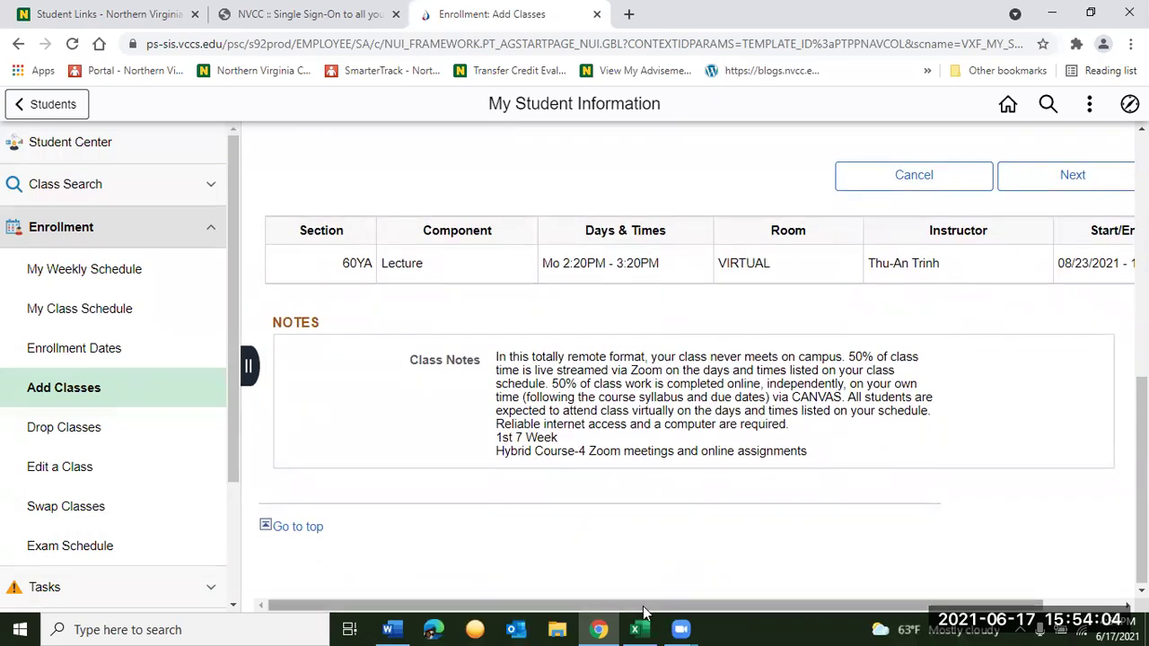
drag(696, 605, 774, 601)
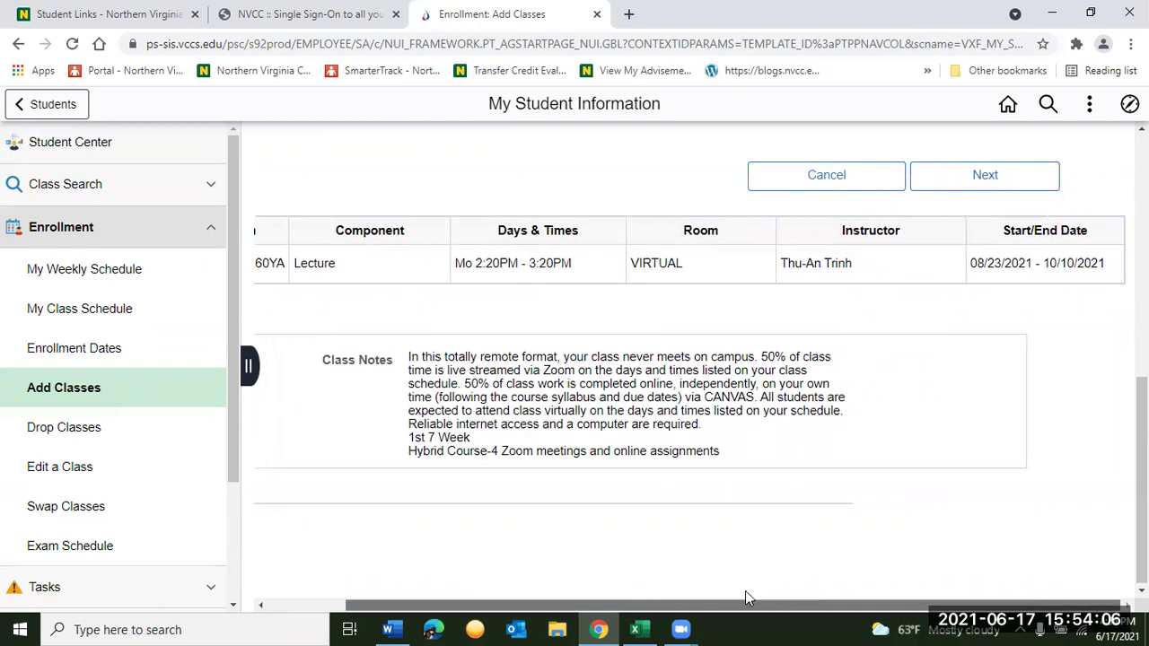
scroll(825, 449, up, 2)
scroll(825, 443, up, 3)
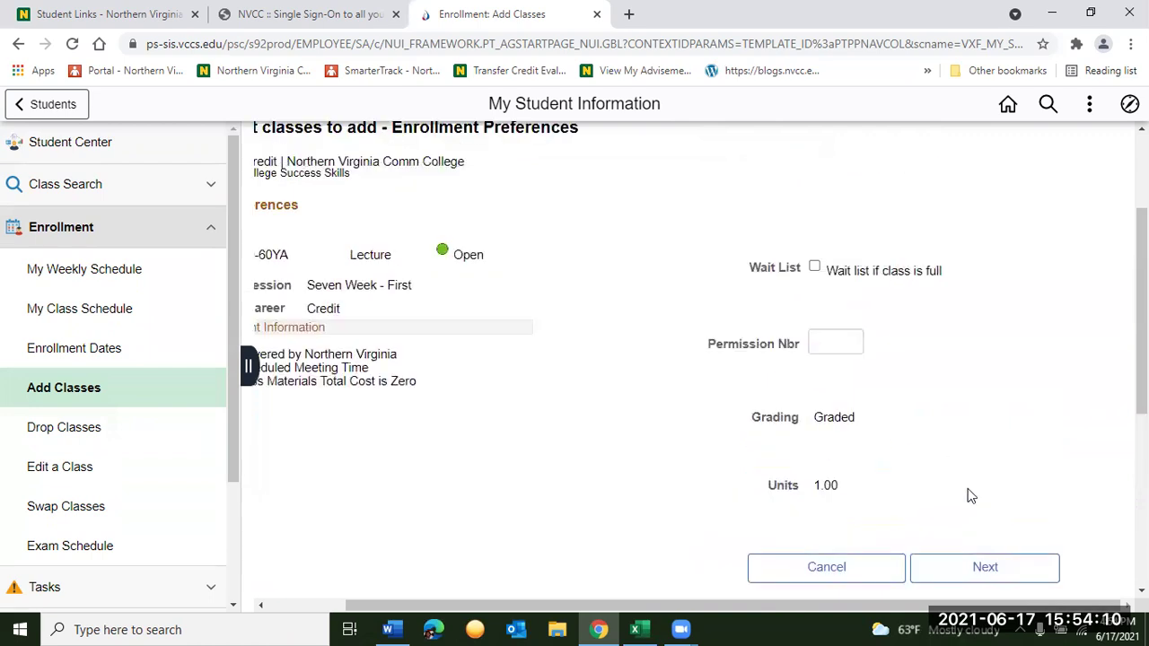
Add SDV 100-60YA to the Fall cart and proceed to Step 2 of 3, Confirm classes
click(986, 568)
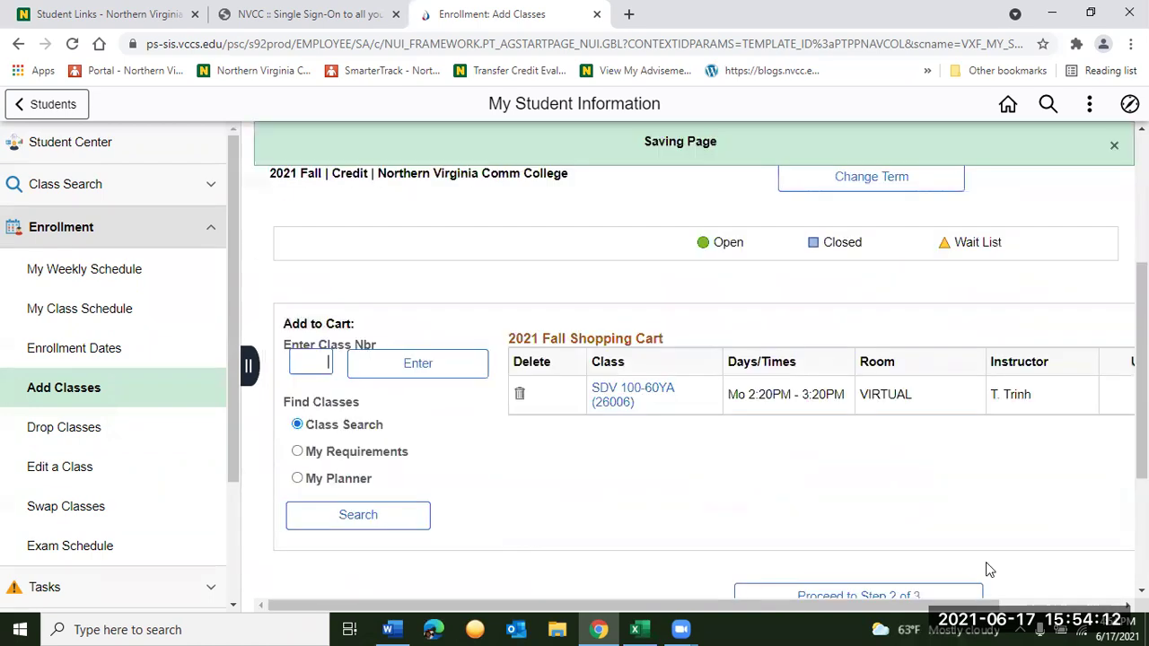
scroll(680, 471, down, 2)
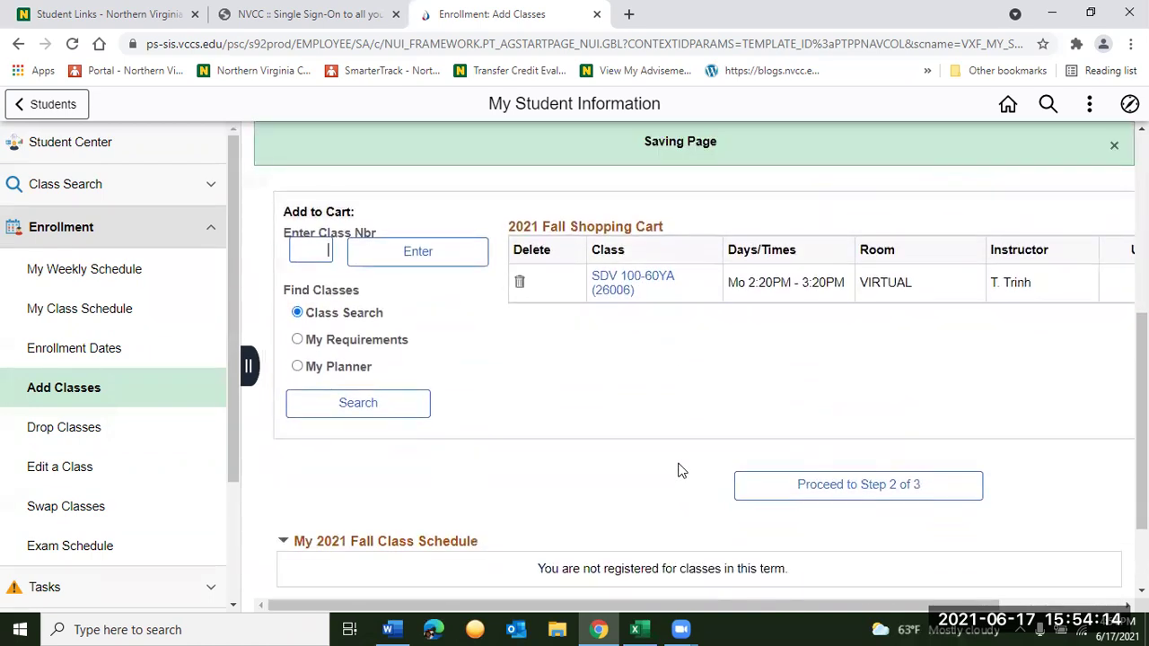
scroll(680, 470, up, 1)
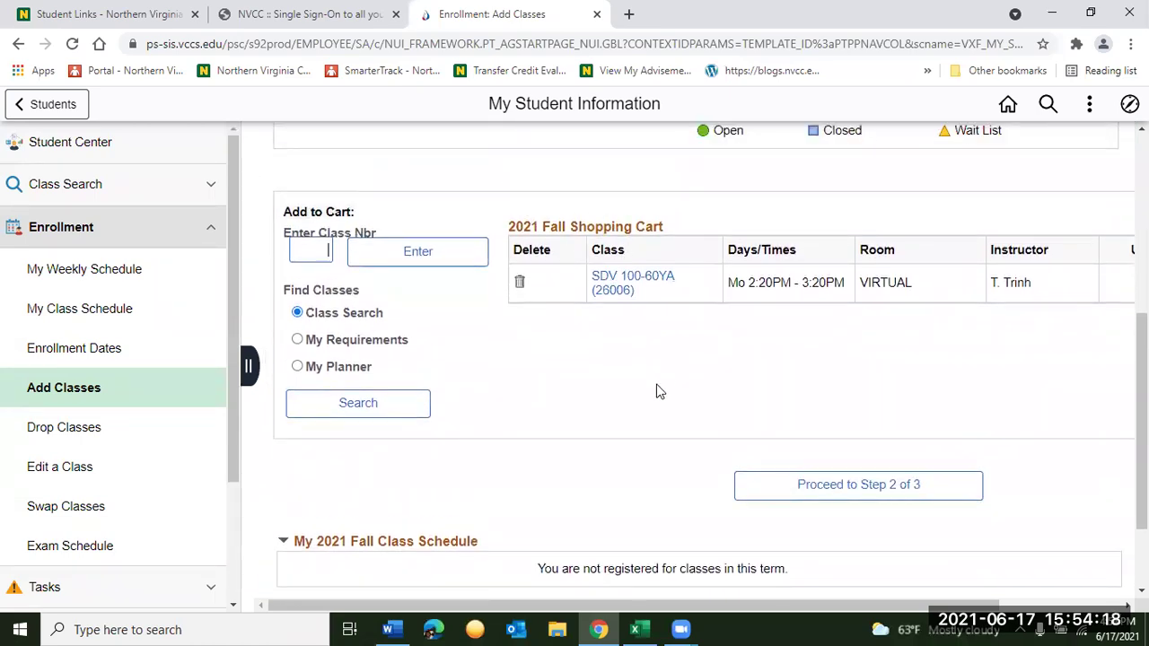
scroll(656, 392, down, 1)
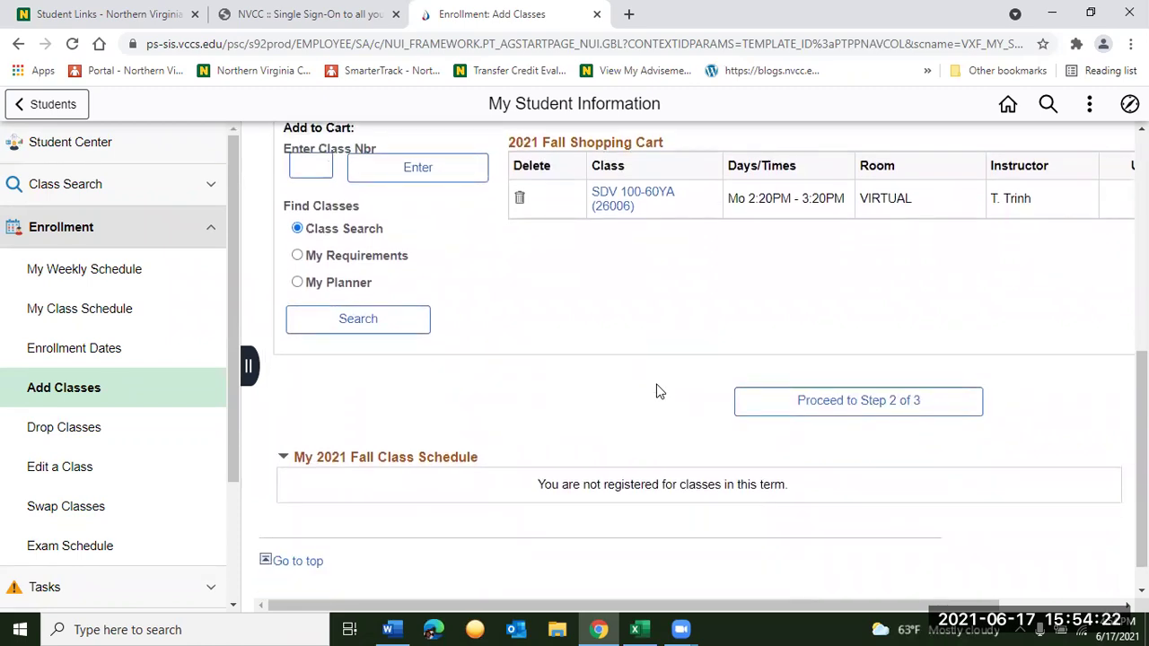
click(860, 401)
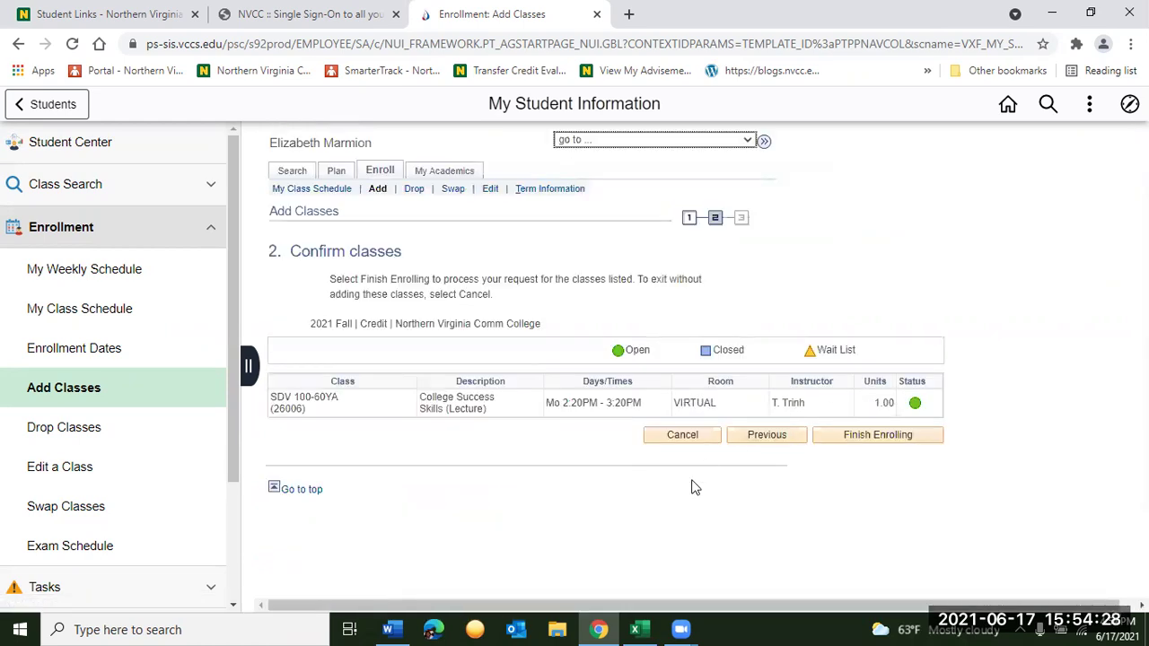
Finish enrolling in SDV 100-60YA, then view My Class Schedule & Book Info
click(884, 438)
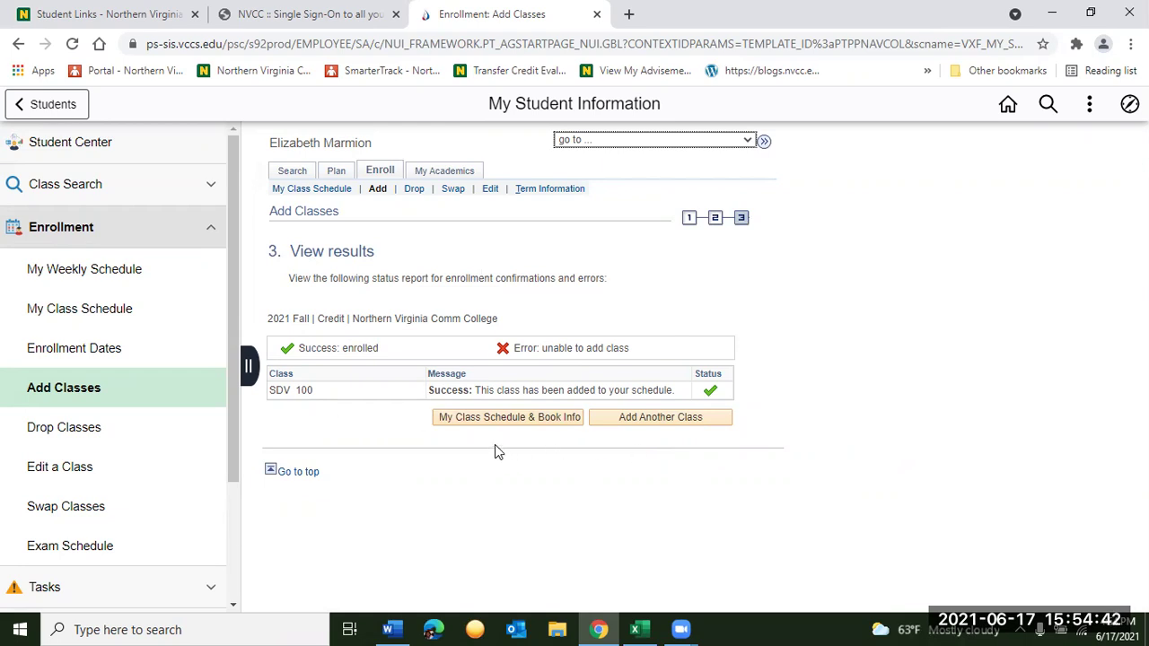
click(527, 419)
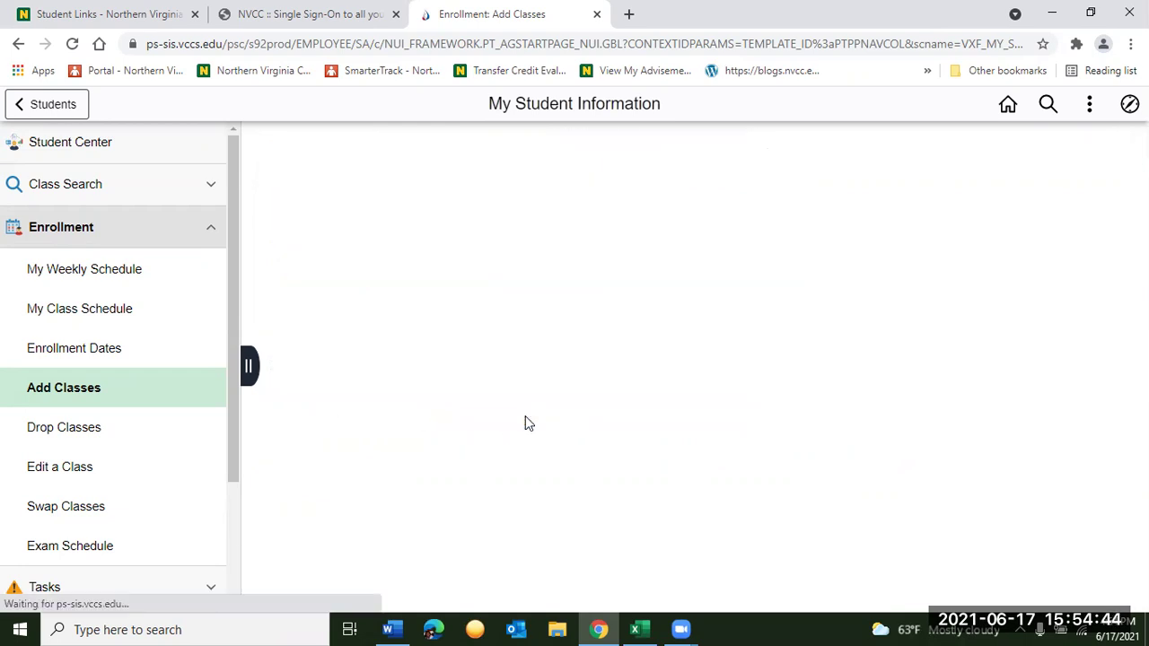